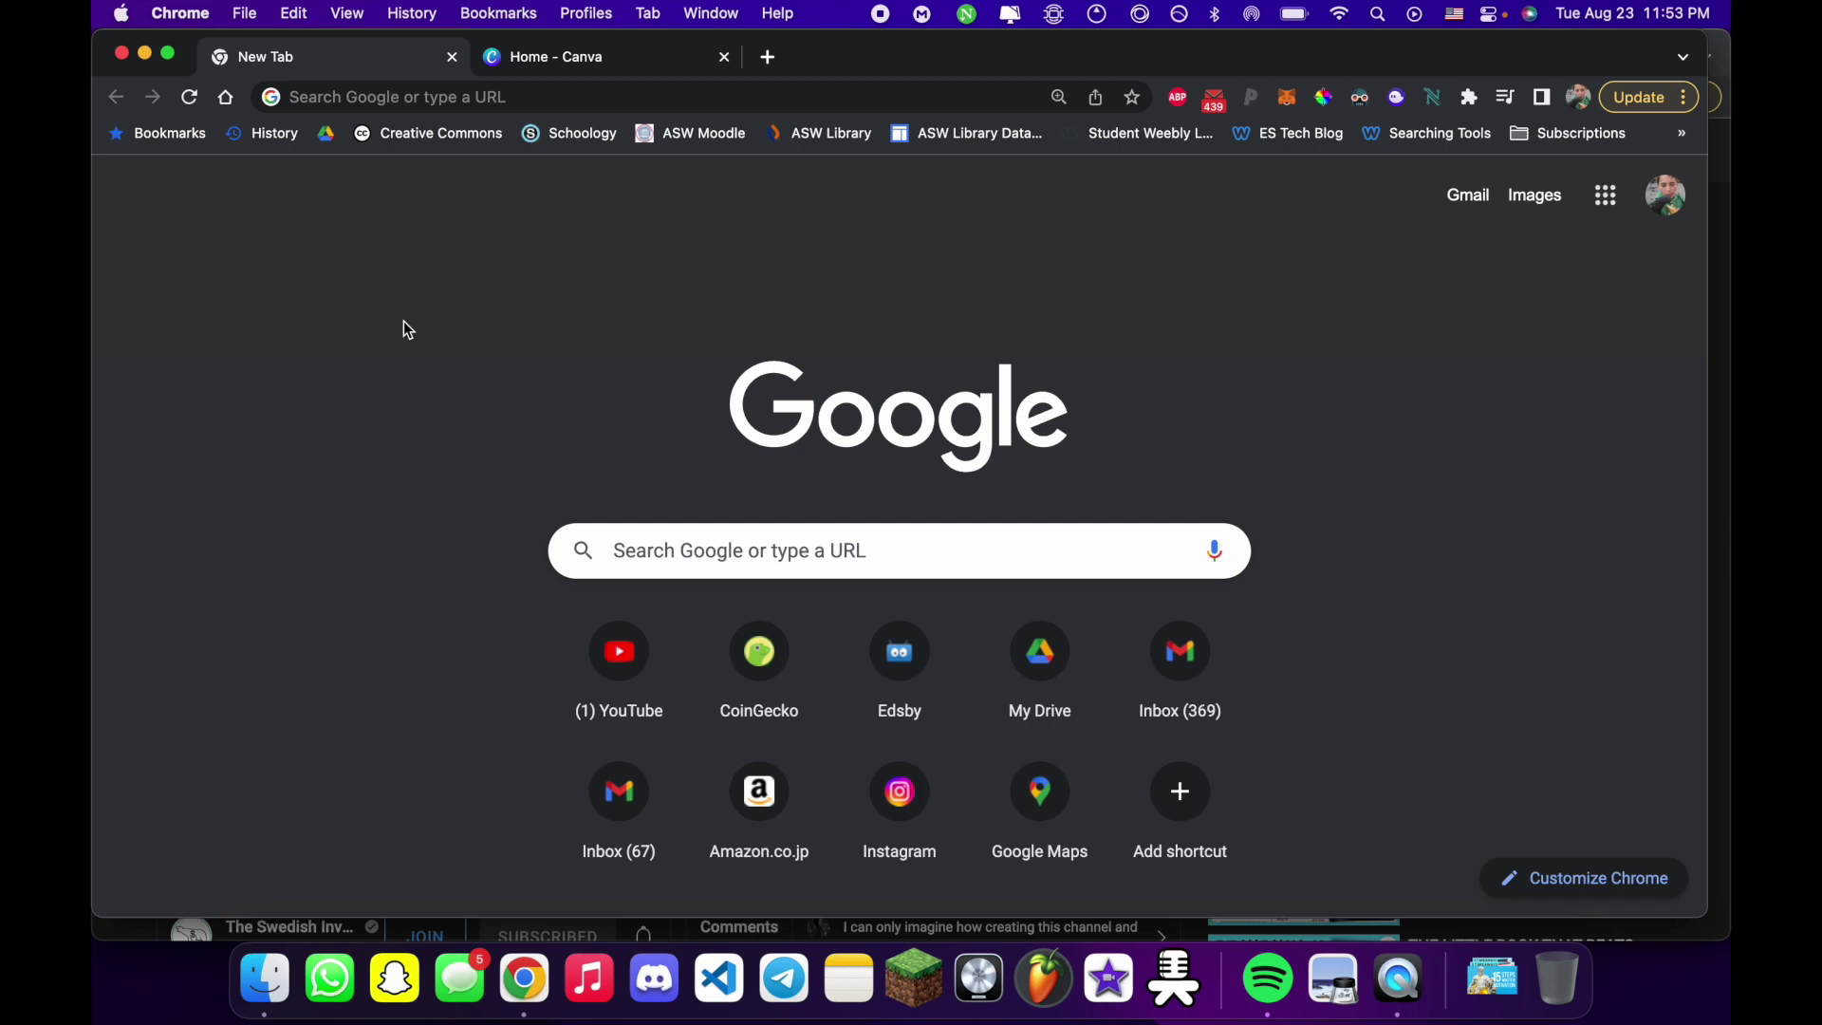
Step: Close the empty New Tab with Cmd+W and widen the browser window slightly
{"action": "key", "text": "super+w"}
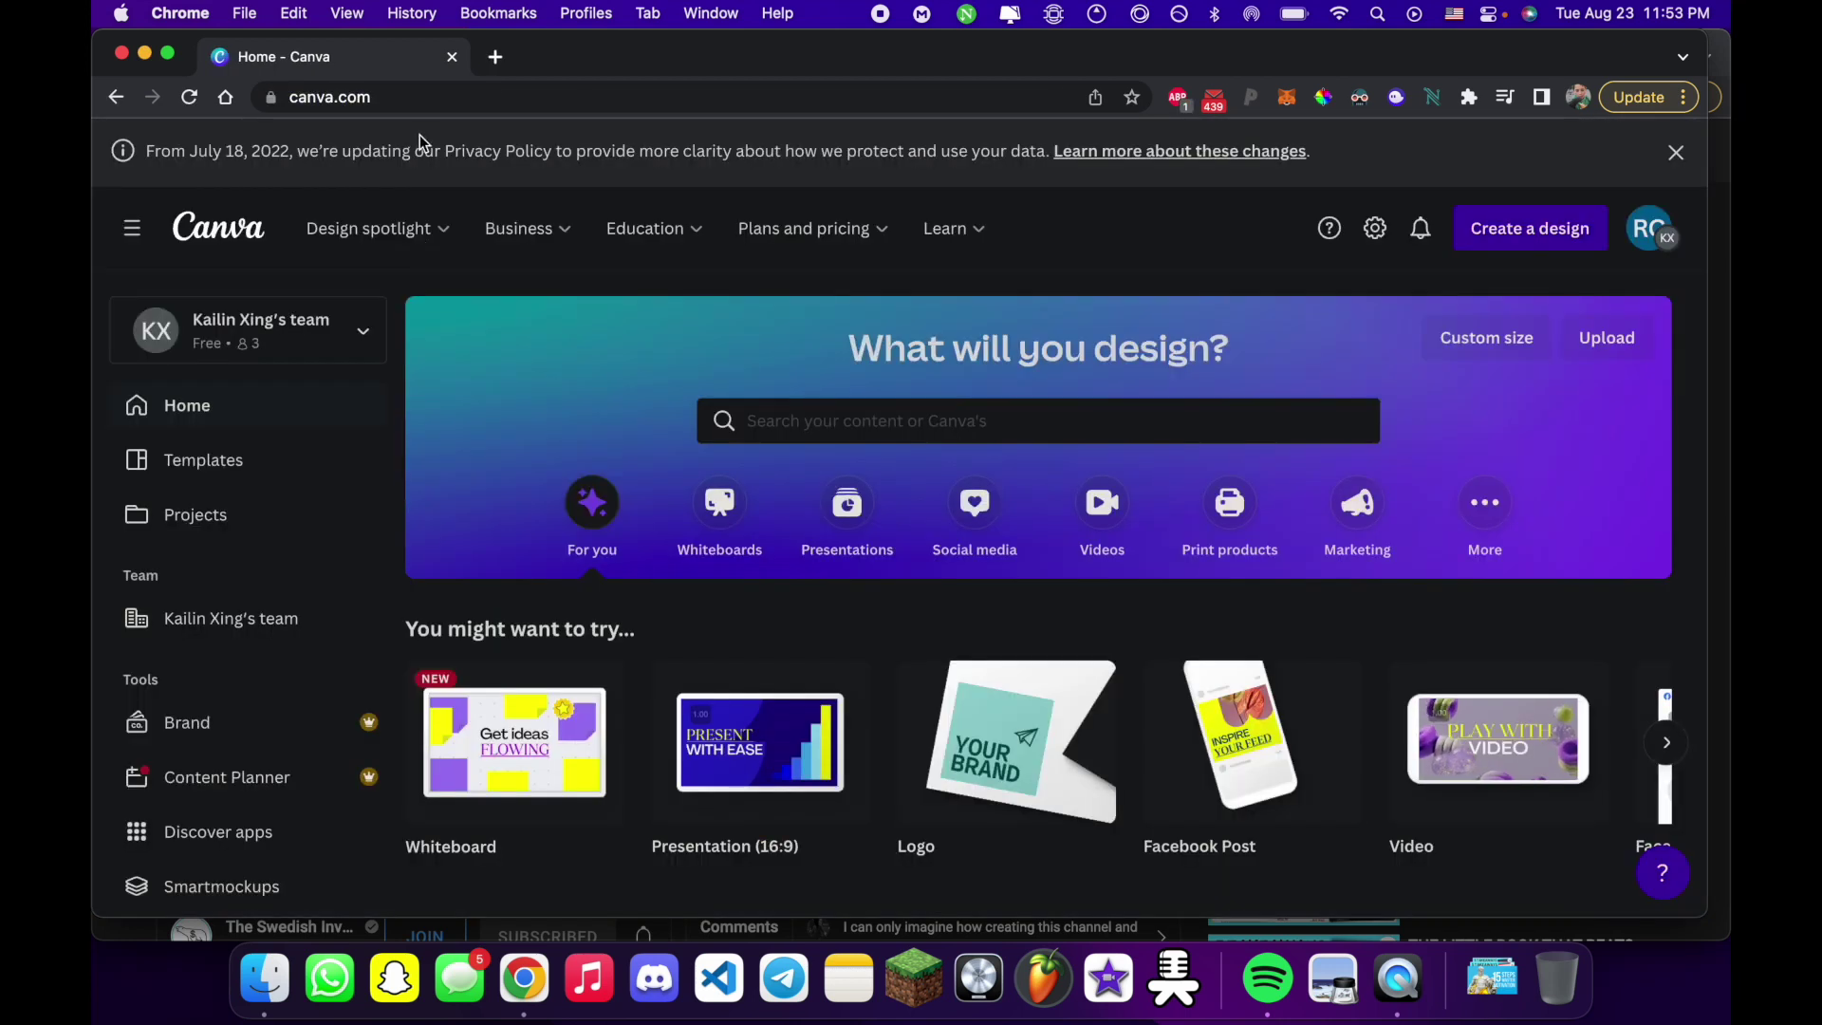
{"action": "mouse_move", "coordinate": [1020, 743]}
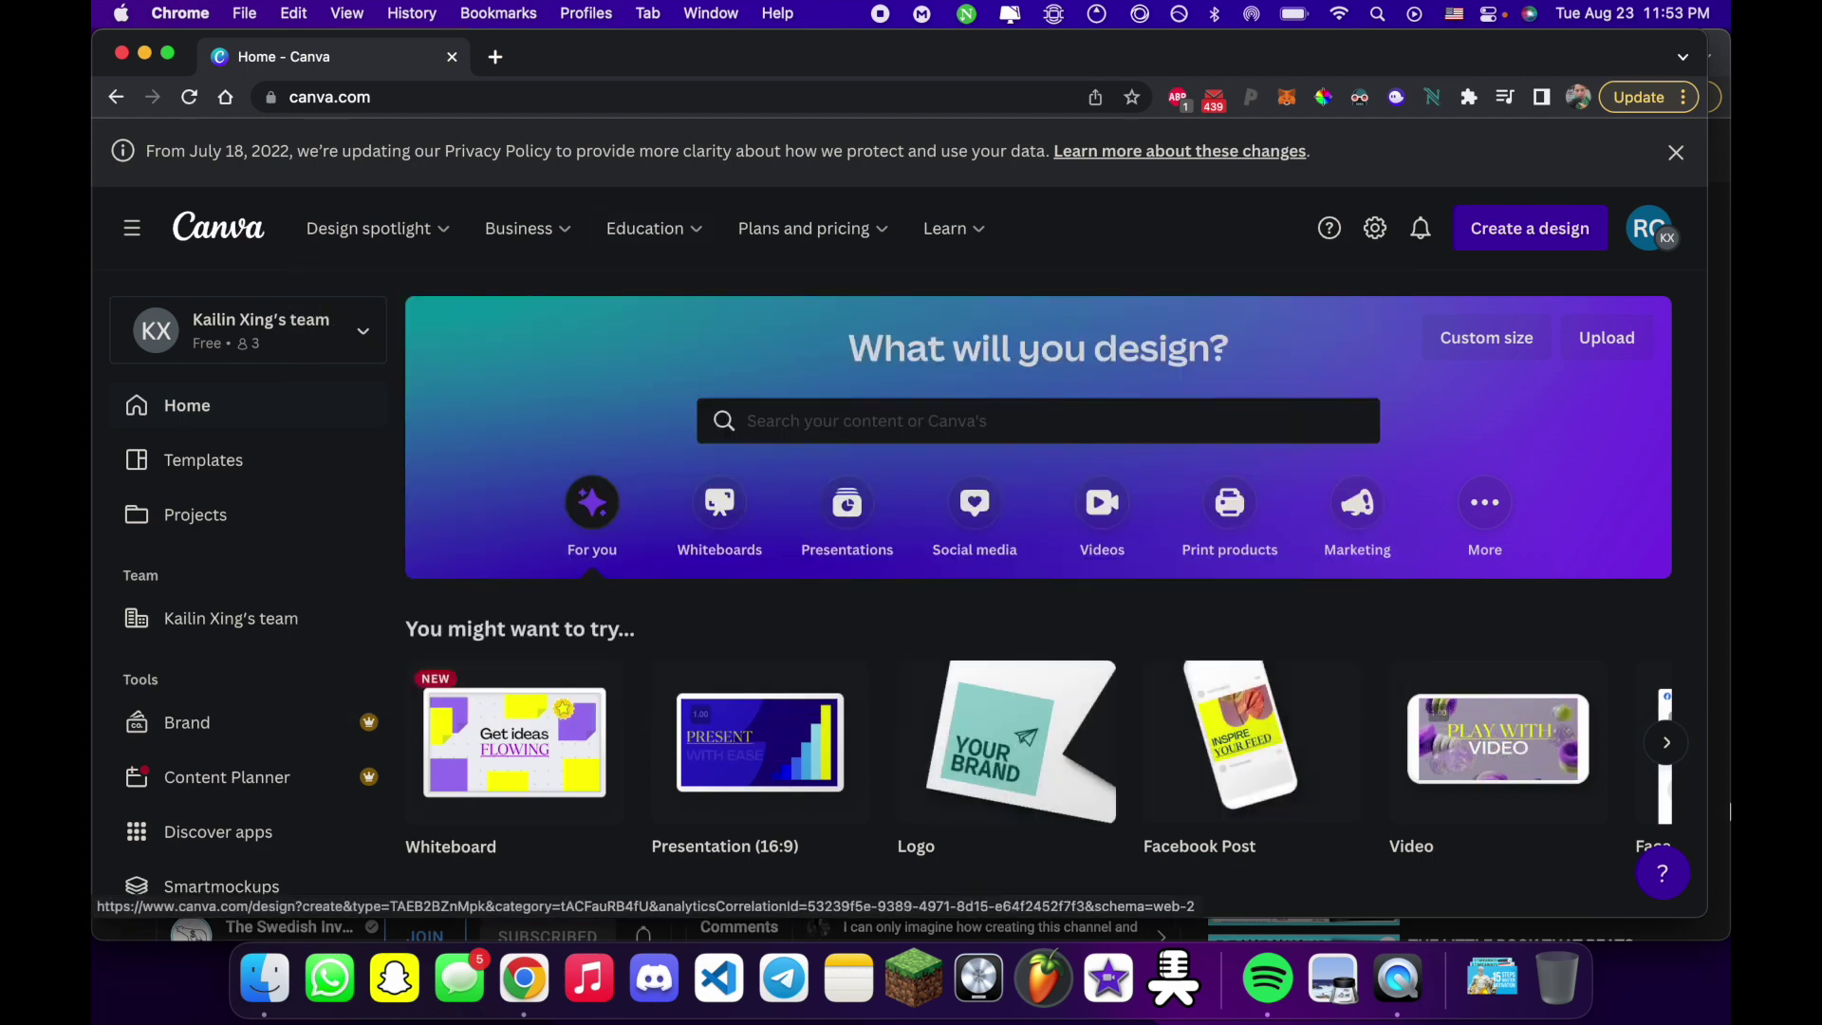
{"action": "left_click_drag", "start_coordinate": [1707, 905], "coordinate": [1730, 906]}
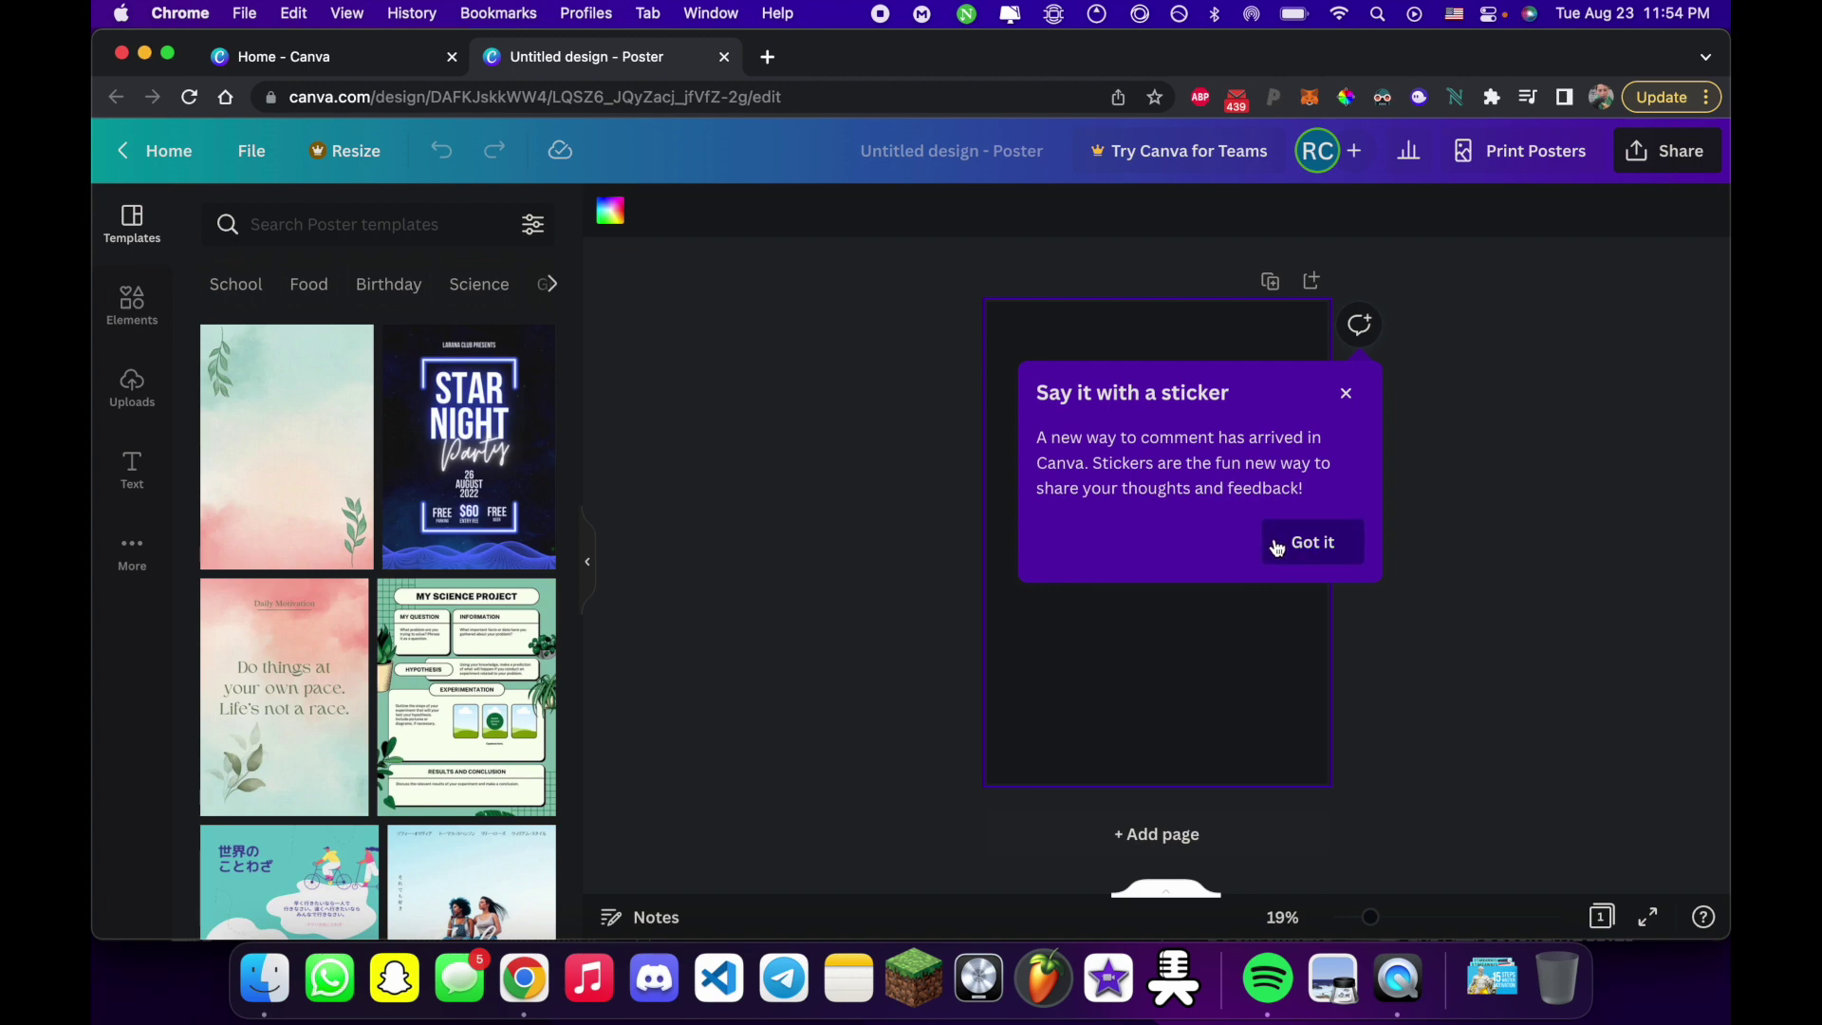
Step: Dismiss the sticker announcement with Got it and bring up the Elements library
{"action": "left_click", "coordinate": [1293, 544]}
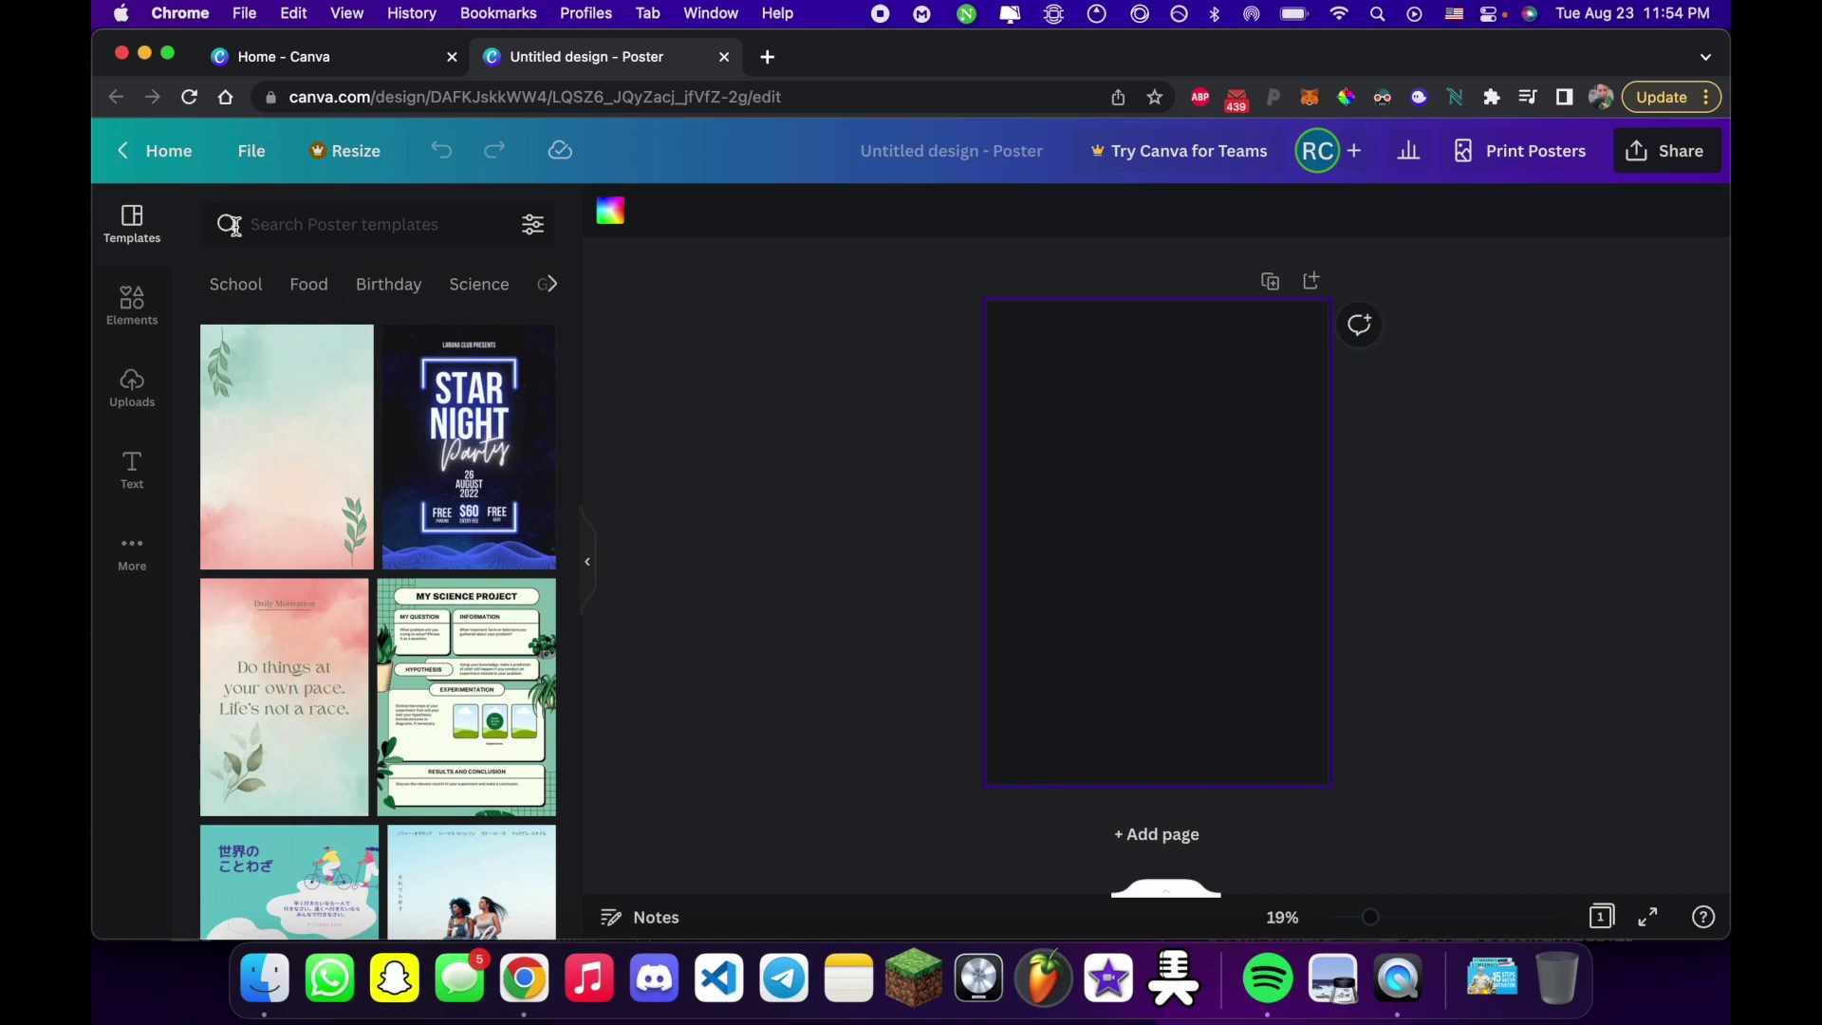
{"action": "mouse_move", "coordinate": [467, 448]}
{"action": "scroll", "coordinate": [405, 417], "scroll_direction": "down", "scroll_amount": 1}
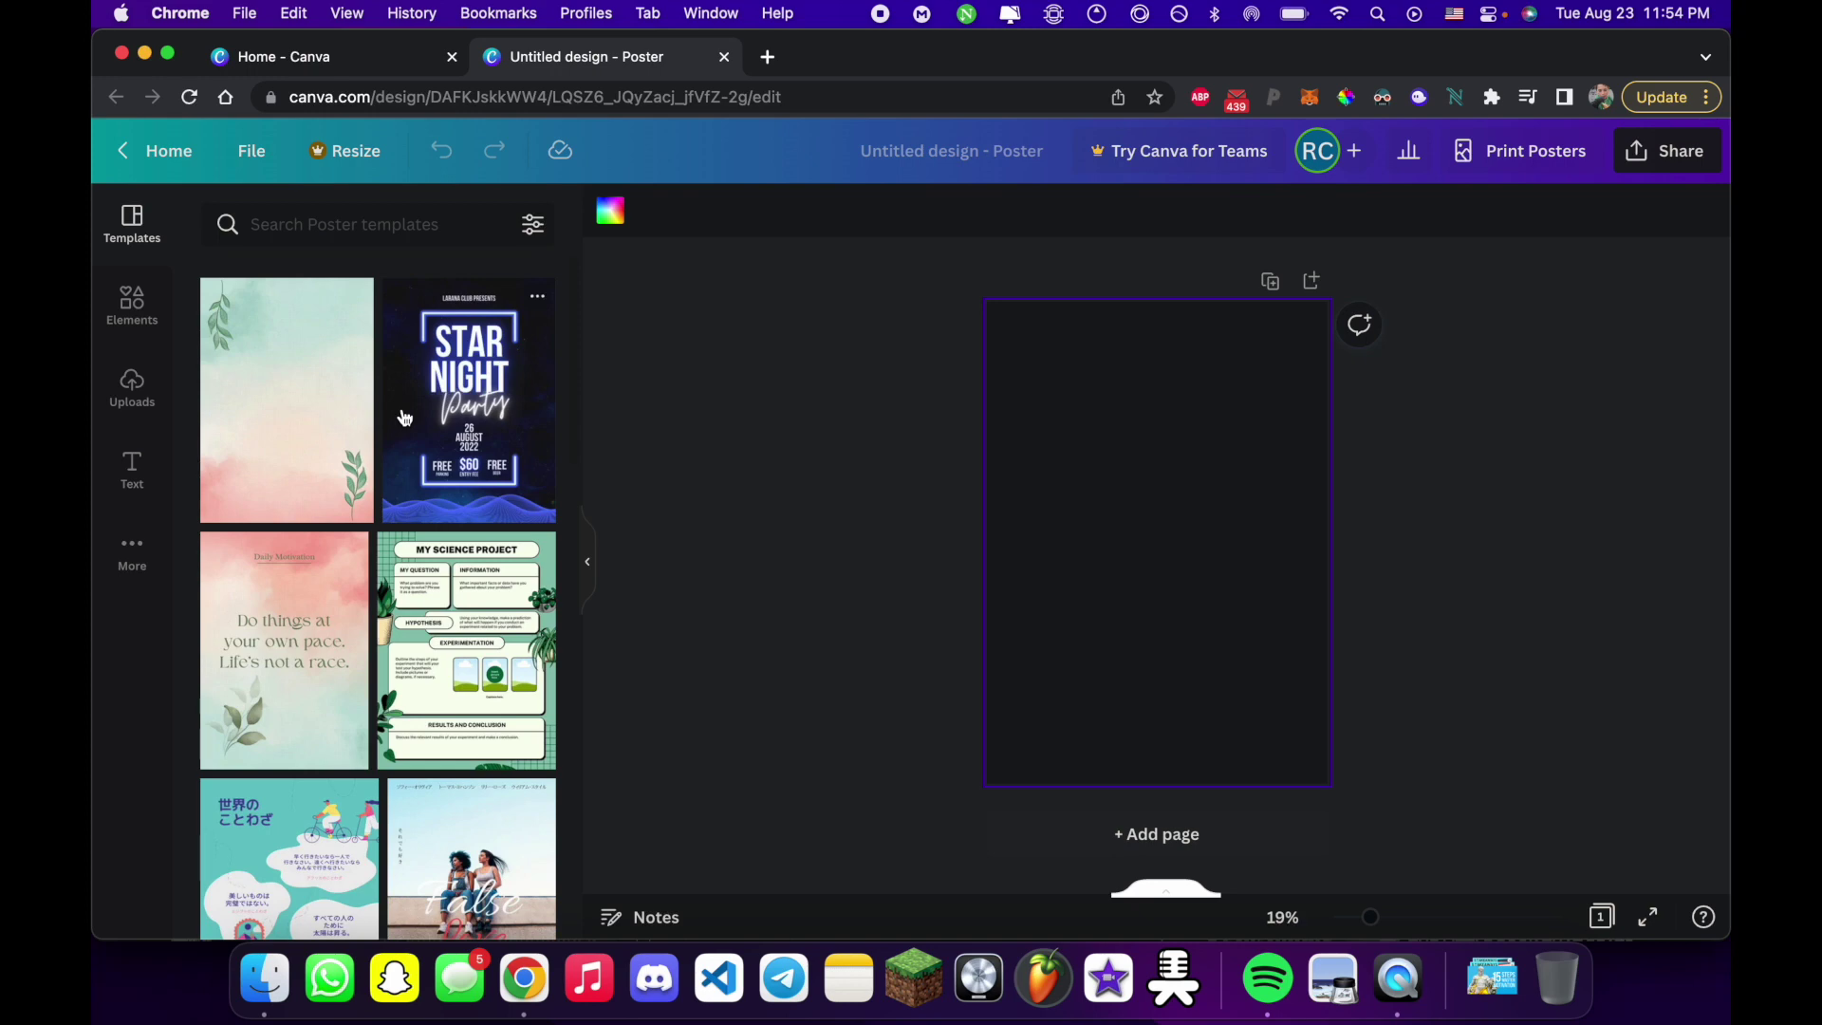
{"action": "scroll", "coordinate": [404, 416], "scroll_direction": "down", "scroll_amount": 4}
{"action": "scroll", "coordinate": [404, 417], "scroll_direction": "down", "scroll_amount": 4}
{"action": "scroll", "coordinate": [404, 416], "scroll_direction": "down", "scroll_amount": 3}
{"action": "scroll", "coordinate": [406, 418], "scroll_direction": "down", "scroll_amount": 3}
{"action": "scroll", "coordinate": [405, 417], "scroll_direction": "down", "scroll_amount": 1}
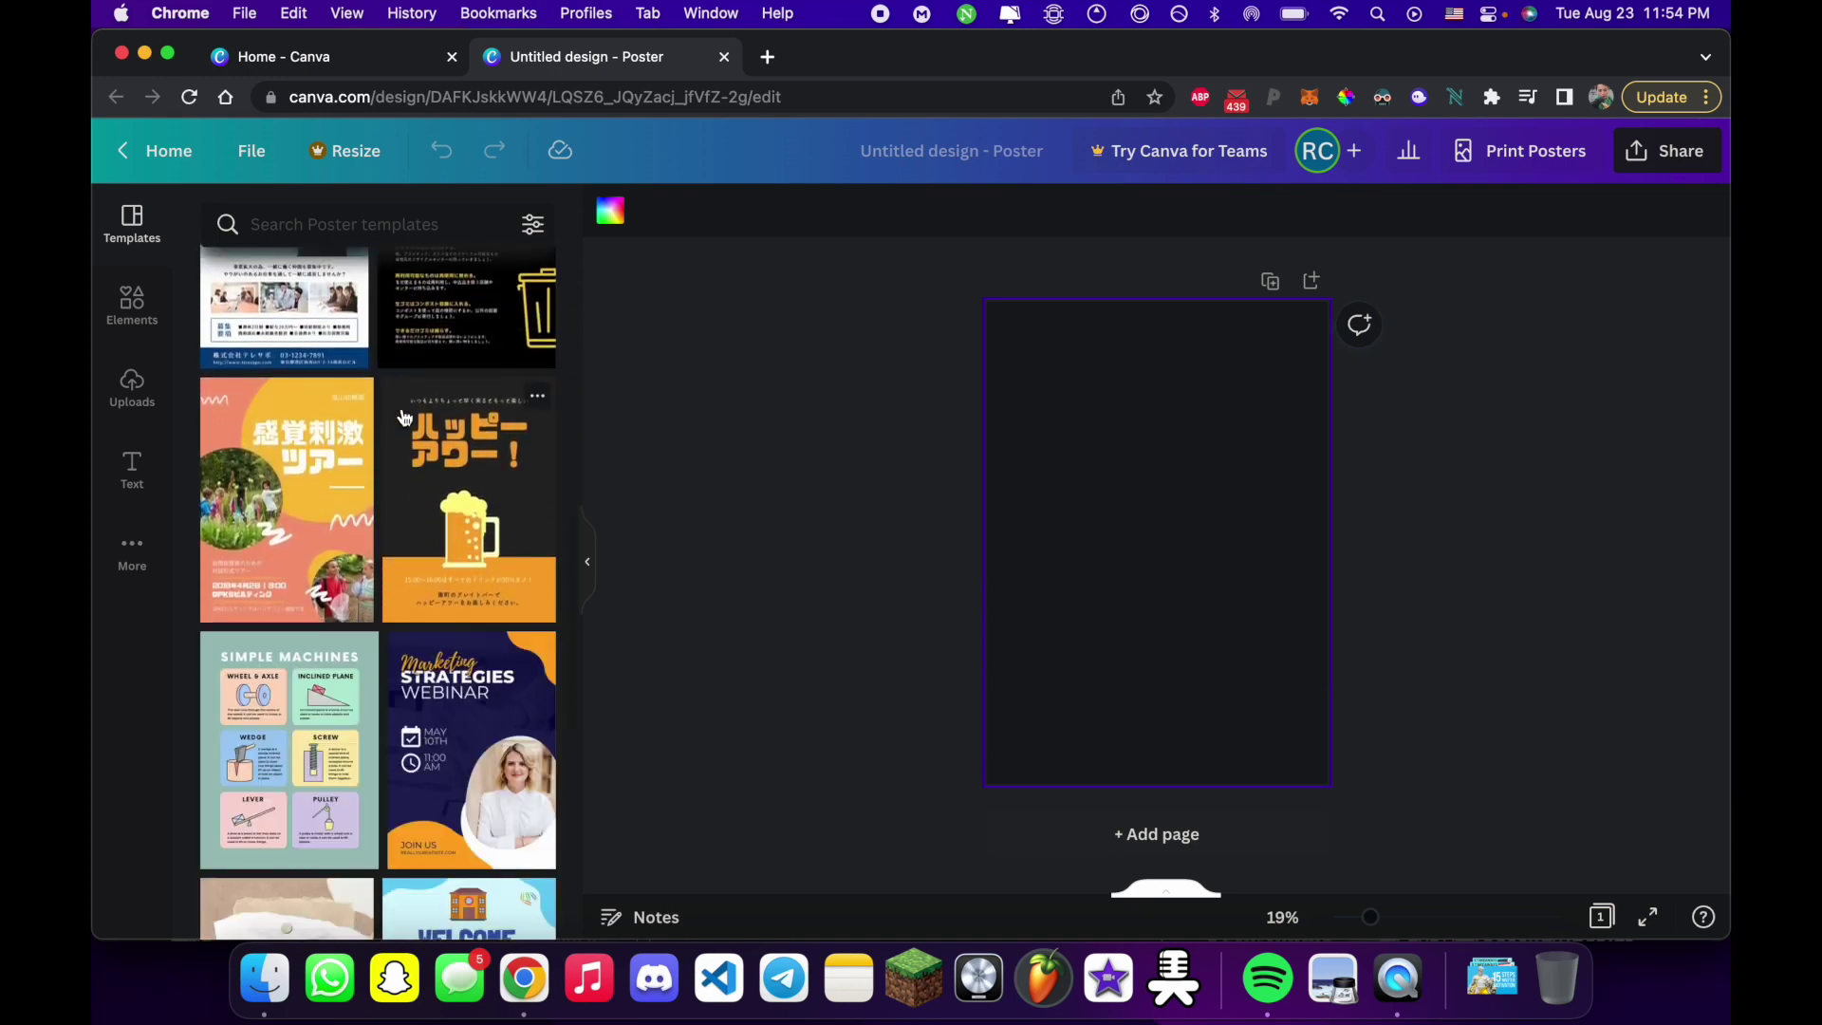
{"action": "left_click", "coordinate": [130, 297]}
{"action": "mouse_move", "coordinate": [341, 517]}
{"action": "scroll", "coordinate": [308, 560], "scroll_direction": "down", "scroll_amount": 5}
{"action": "scroll", "coordinate": [309, 559], "scroll_direction": "down", "scroll_amount": 2}
{"action": "scroll", "coordinate": [308, 560], "scroll_direction": "down", "scroll_amount": 4}
{"action": "scroll", "coordinate": [309, 560], "scroll_direction": "down", "scroll_amount": 4}
{"action": "scroll", "coordinate": [308, 560], "scroll_direction": "down", "scroll_amount": 1}
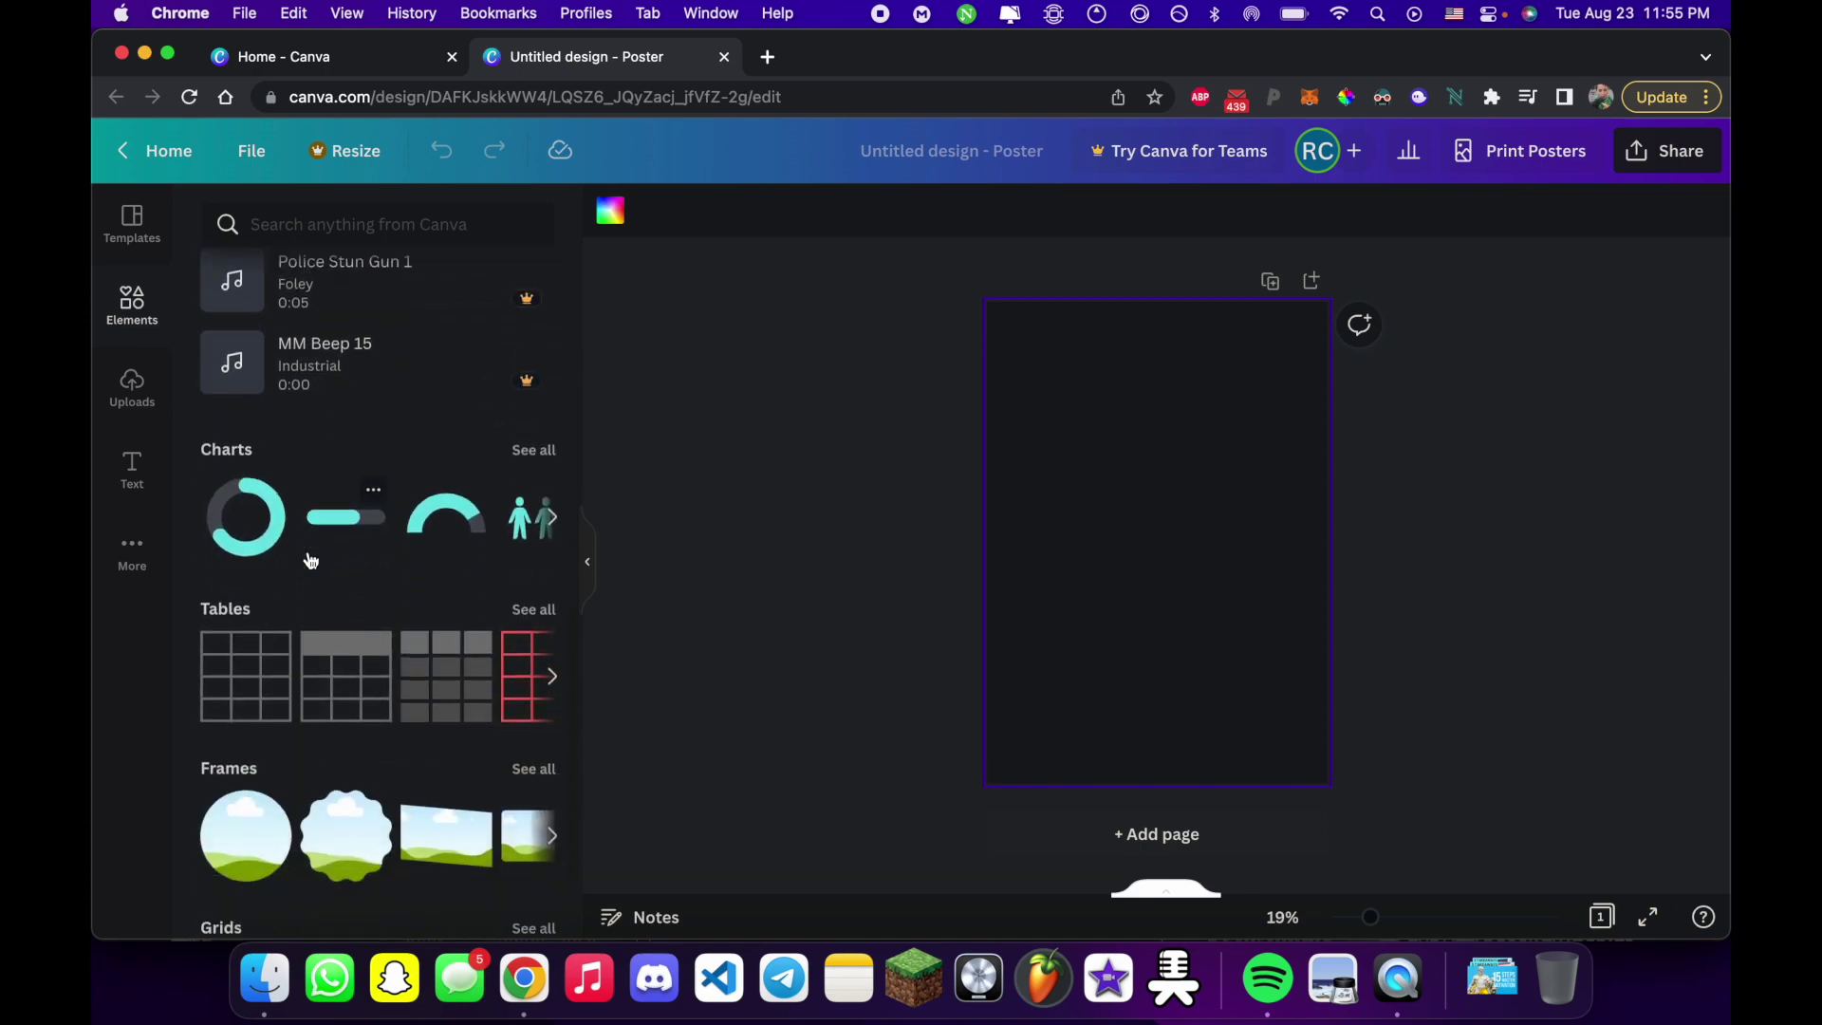
{"action": "scroll", "coordinate": [308, 559], "scroll_direction": "down", "scroll_amount": 4}
{"action": "scroll", "coordinate": [309, 559], "scroll_direction": "down", "scroll_amount": 1}
{"action": "scroll", "coordinate": [256, 742], "scroll_direction": "down", "scroll_amount": 3}
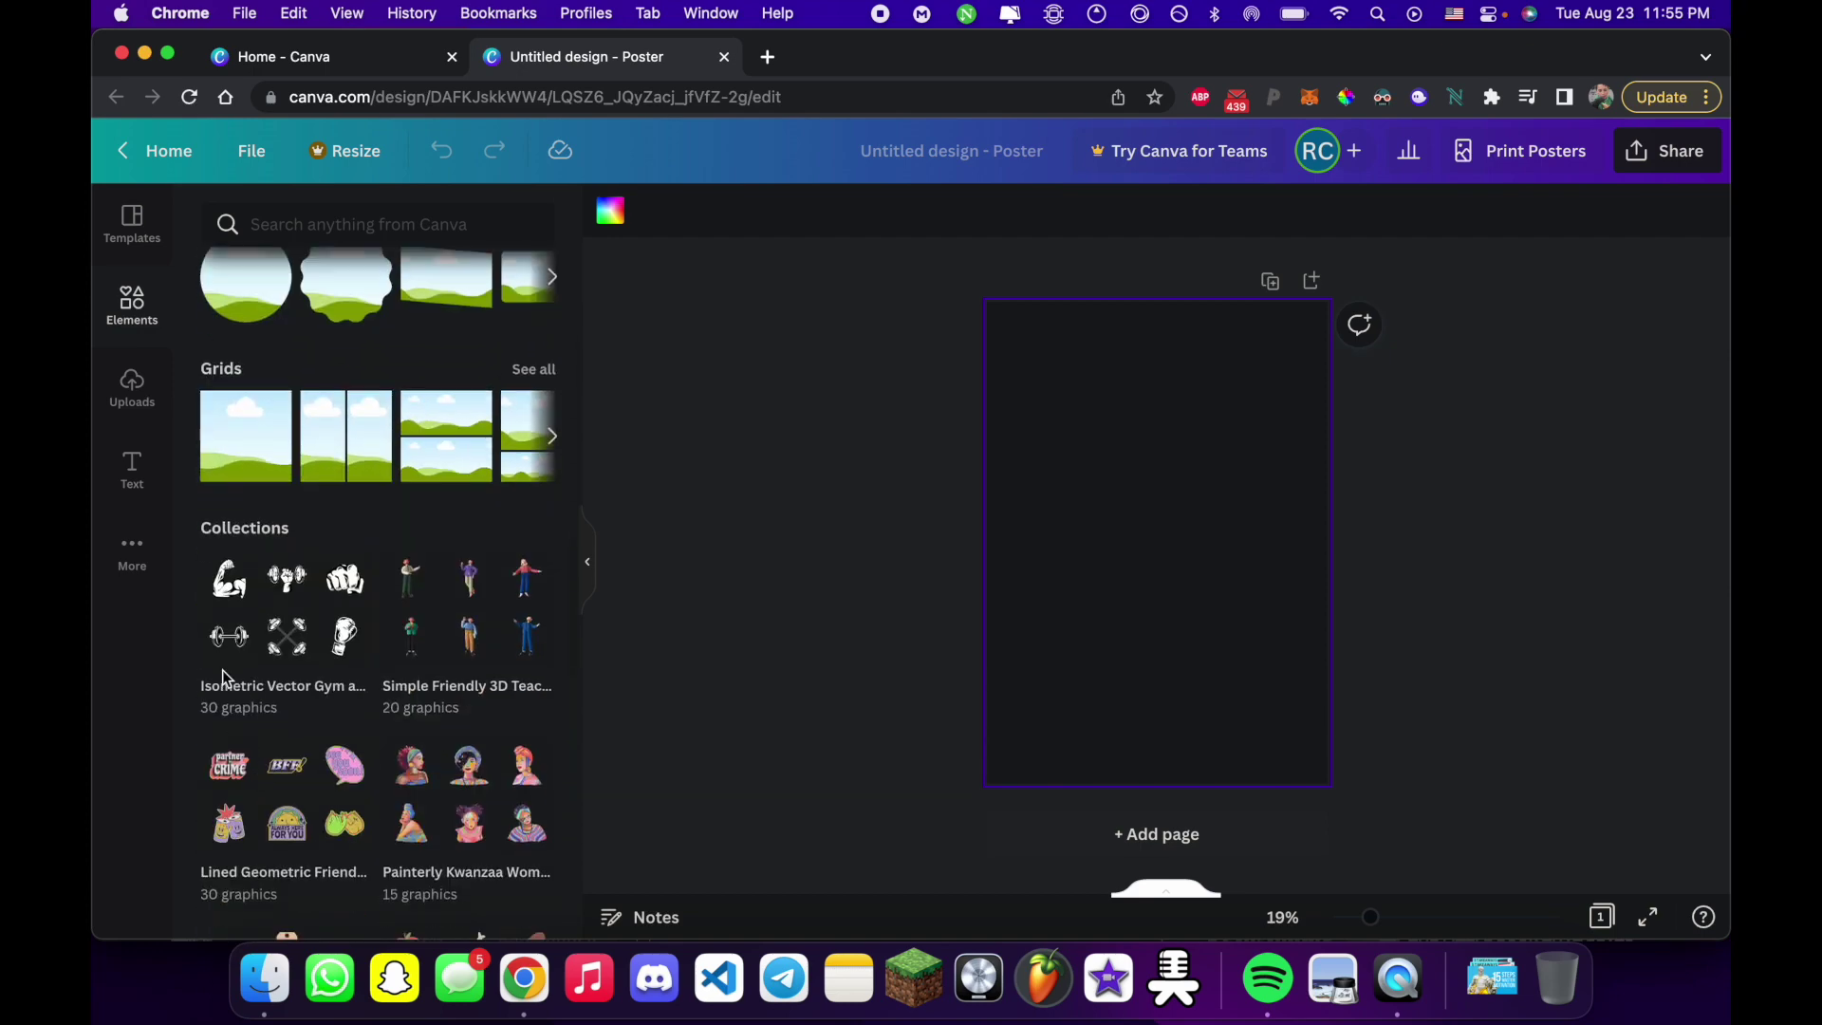
{"action": "scroll", "coordinate": [255, 695], "scroll_direction": "down", "scroll_amount": 5}
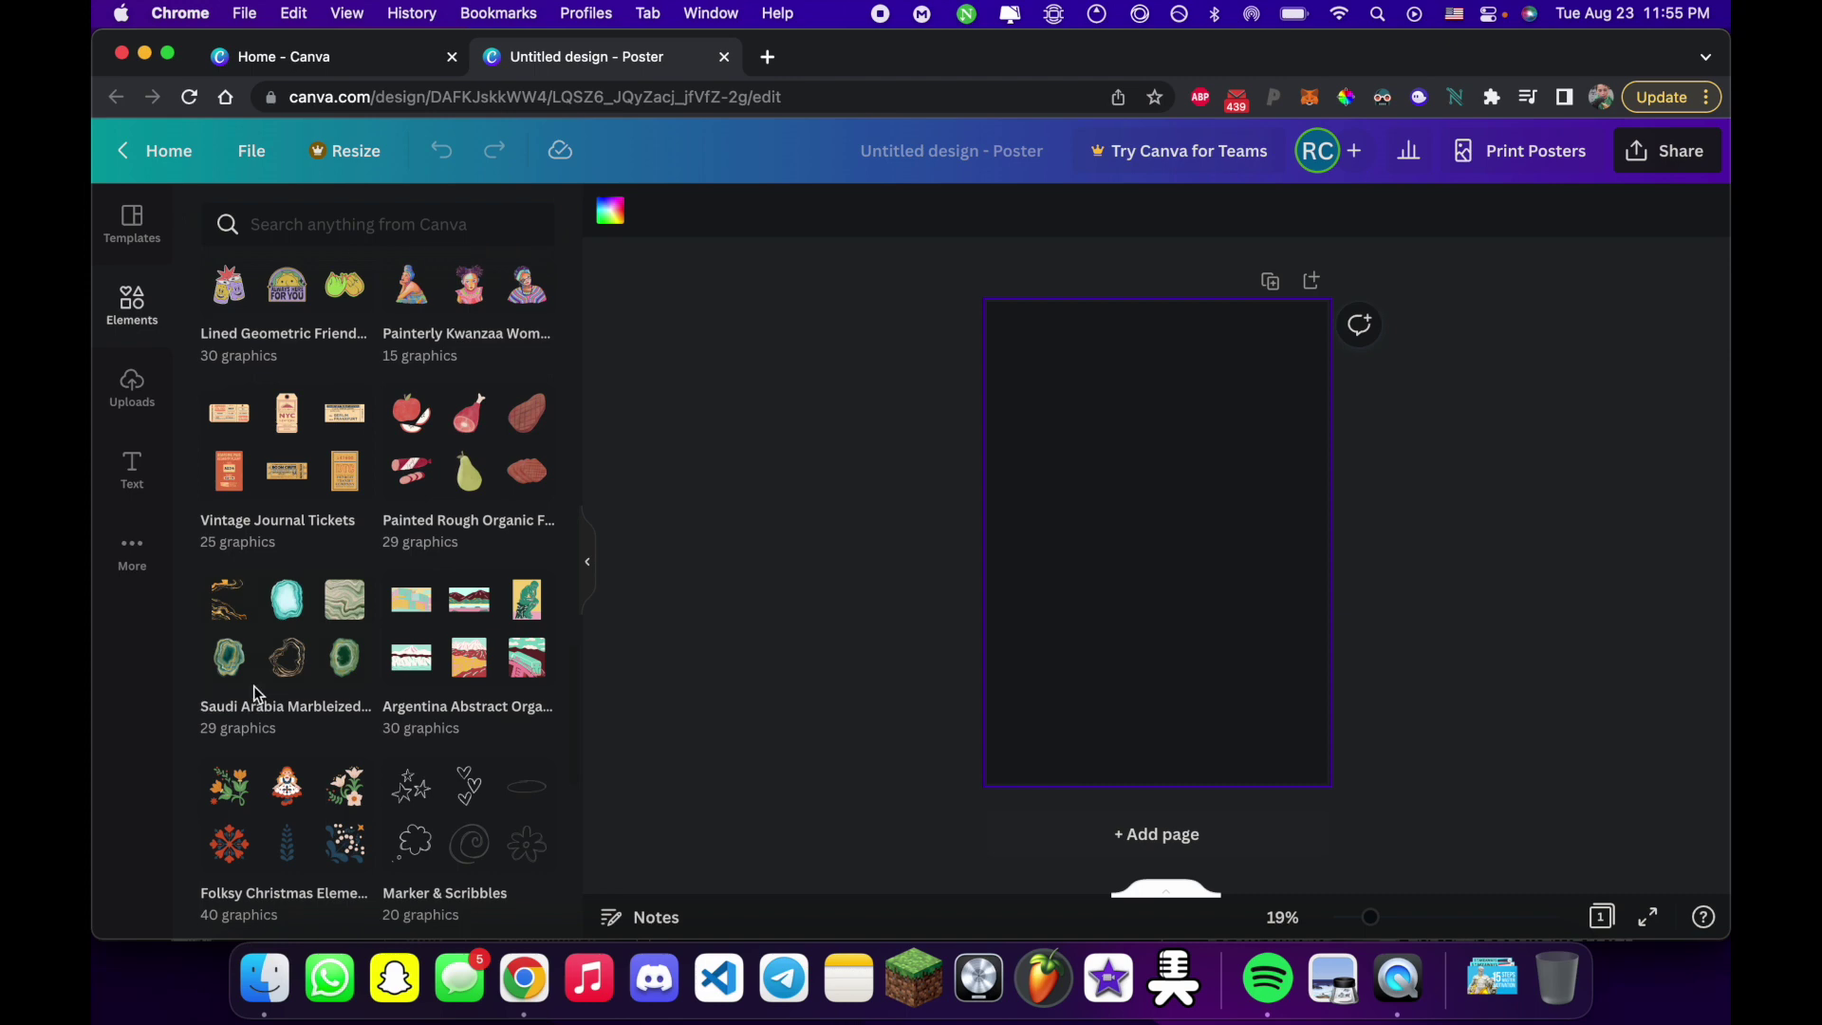
{"action": "scroll", "coordinate": [254, 692], "scroll_direction": "down", "scroll_amount": 3}
{"action": "scroll", "coordinate": [254, 693], "scroll_direction": "down", "scroll_amount": 1}
{"action": "scroll", "coordinate": [254, 692], "scroll_direction": "up", "scroll_amount": 10}
{"action": "scroll", "coordinate": [254, 695], "scroll_direction": "down", "scroll_amount": 8}
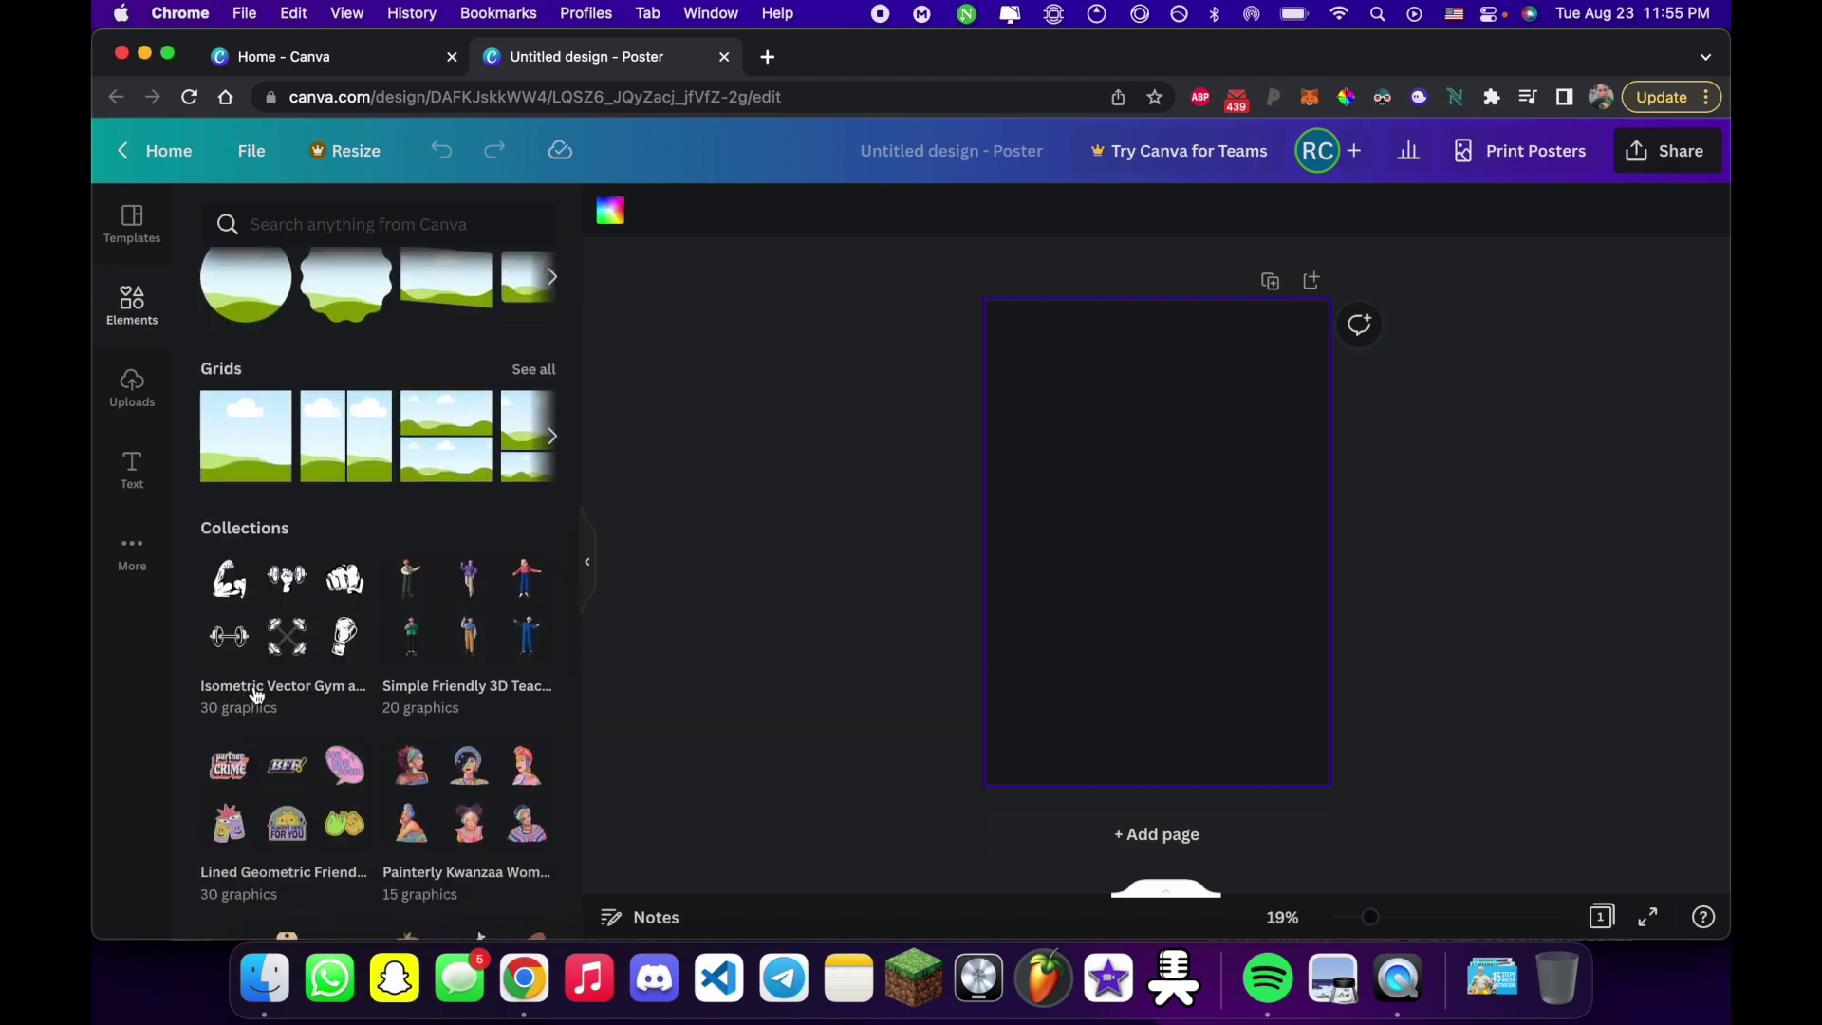
{"action": "scroll", "coordinate": [255, 691], "scroll_direction": "down", "scroll_amount": 6}
{"action": "scroll", "coordinate": [255, 689], "scroll_direction": "down", "scroll_amount": 5}
{"action": "scroll", "coordinate": [254, 684], "scroll_direction": "down", "scroll_amount": 4}
{"action": "scroll", "coordinate": [254, 685], "scroll_direction": "down", "scroll_amount": 1}
{"action": "left_click", "coordinate": [417, 542]}
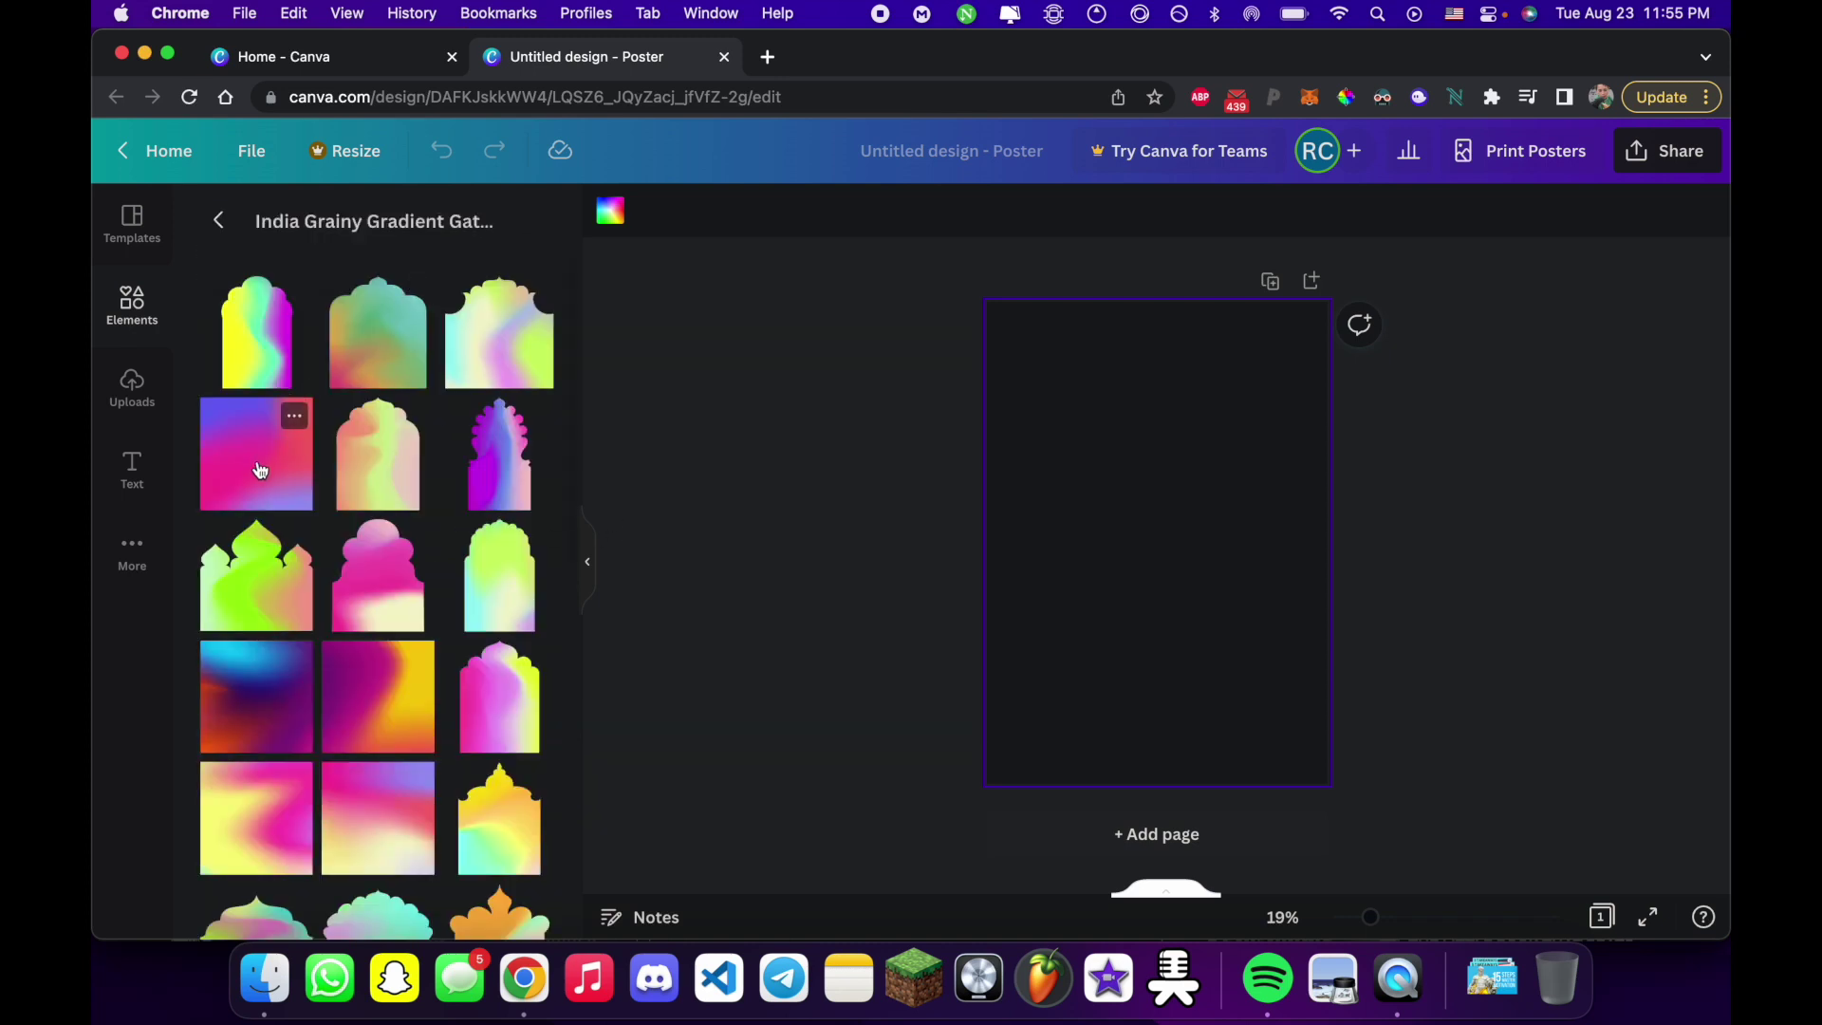
Step: Add the pink-purple grainy gradient square and stretch it over the entire page
{"action": "left_click", "coordinate": [259, 471]}
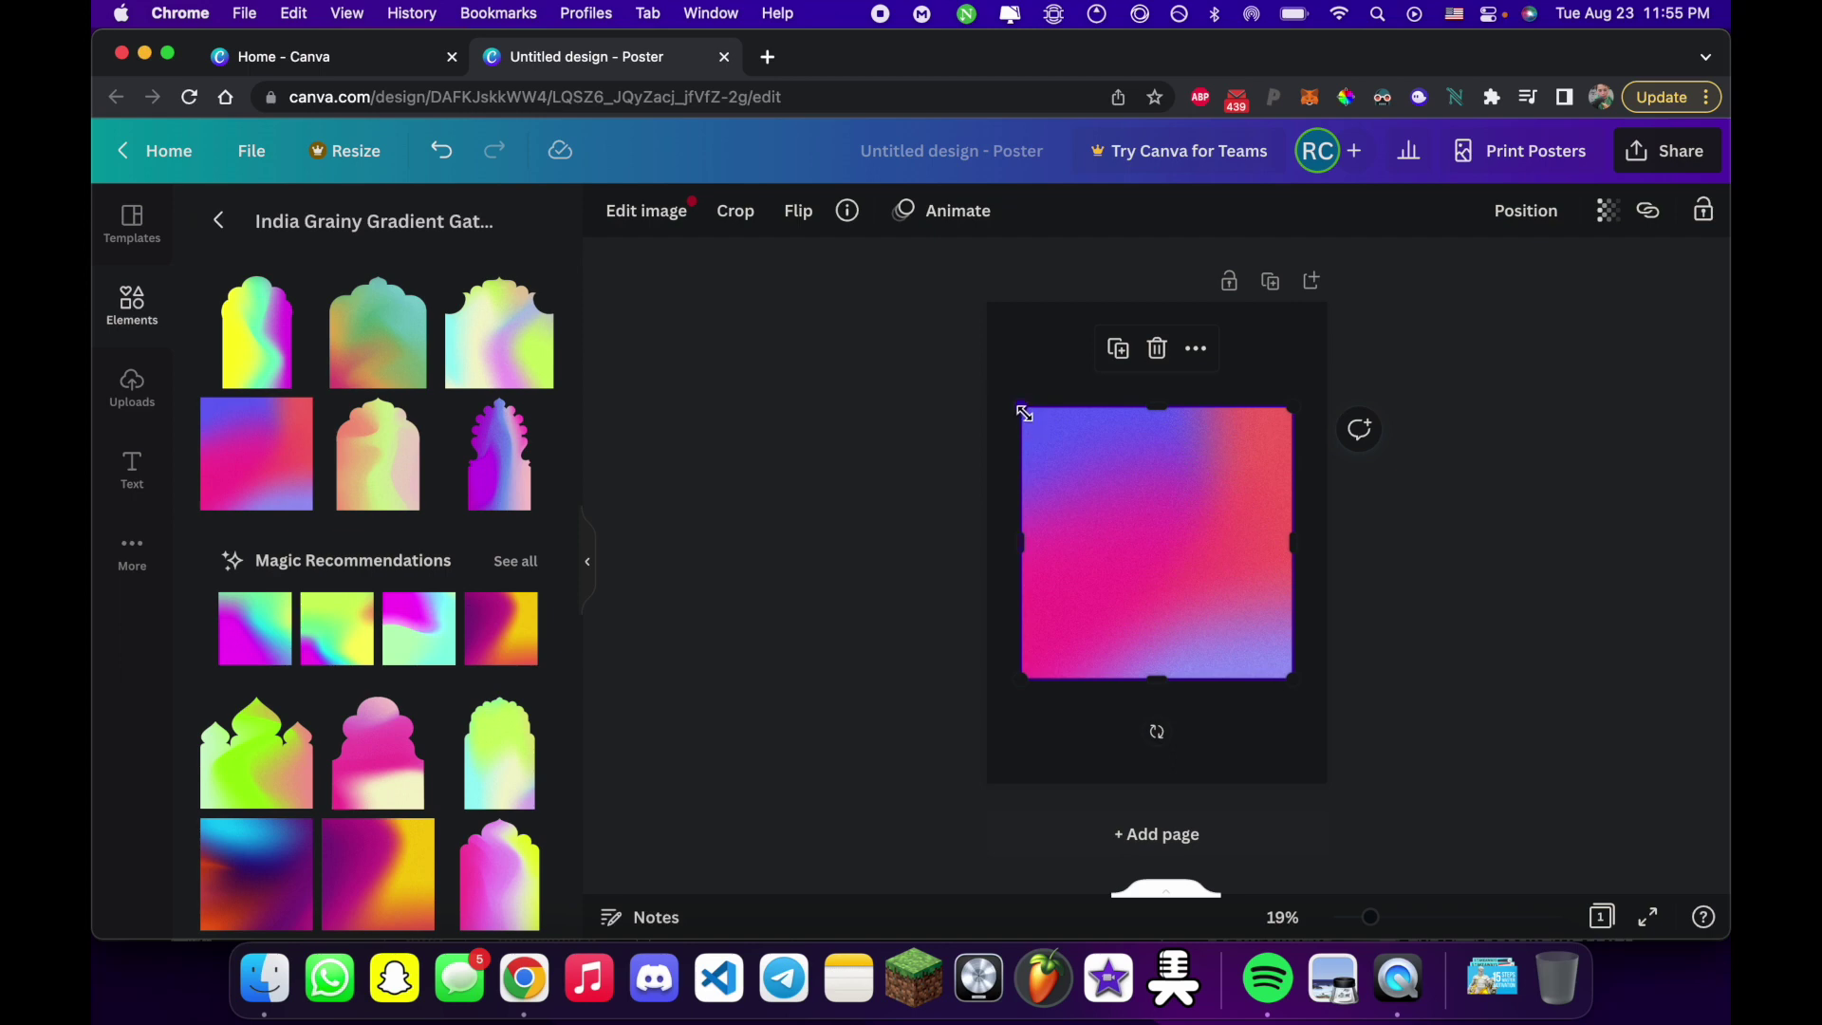
{"action": "left_click_drag", "start_coordinate": [1024, 413], "coordinate": [990, 374]}
{"action": "mouse_move", "coordinate": [1290, 675]}
{"action": "left_mouse_down"}
{"action": "mouse_move", "coordinate": [1359, 788]}
{"action": "mouse_move", "coordinate": [1433, 814]}
{"action": "left_mouse_up"}
{"action": "left_click_drag", "start_coordinate": [1297, 603], "coordinate": [1328, 637]}
{"action": "left_click_drag", "start_coordinate": [1434, 755], "coordinate": [1475, 796]}
{"action": "left_click", "coordinate": [1542, 751]}
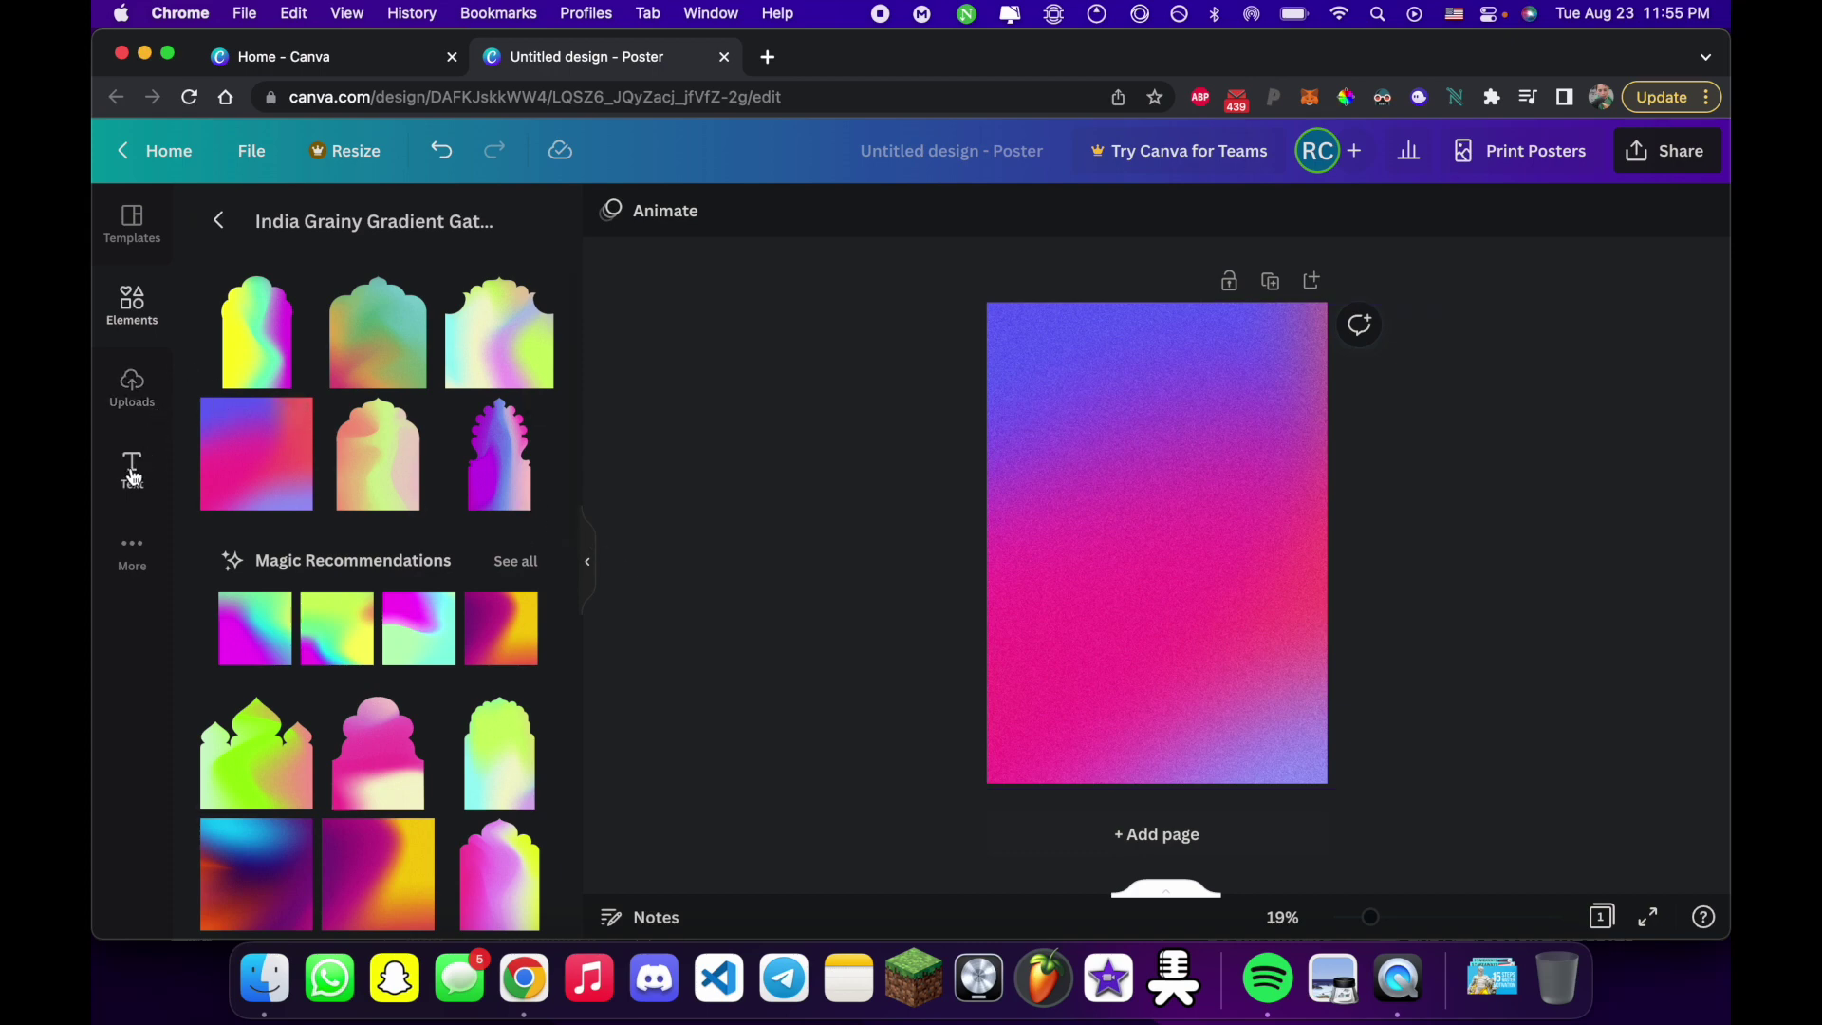
Step: Add a heading reading 'My First NFT' and move it near the poster's top
{"action": "left_click", "coordinate": [132, 474]}
{"action": "left_click", "coordinate": [264, 401]}
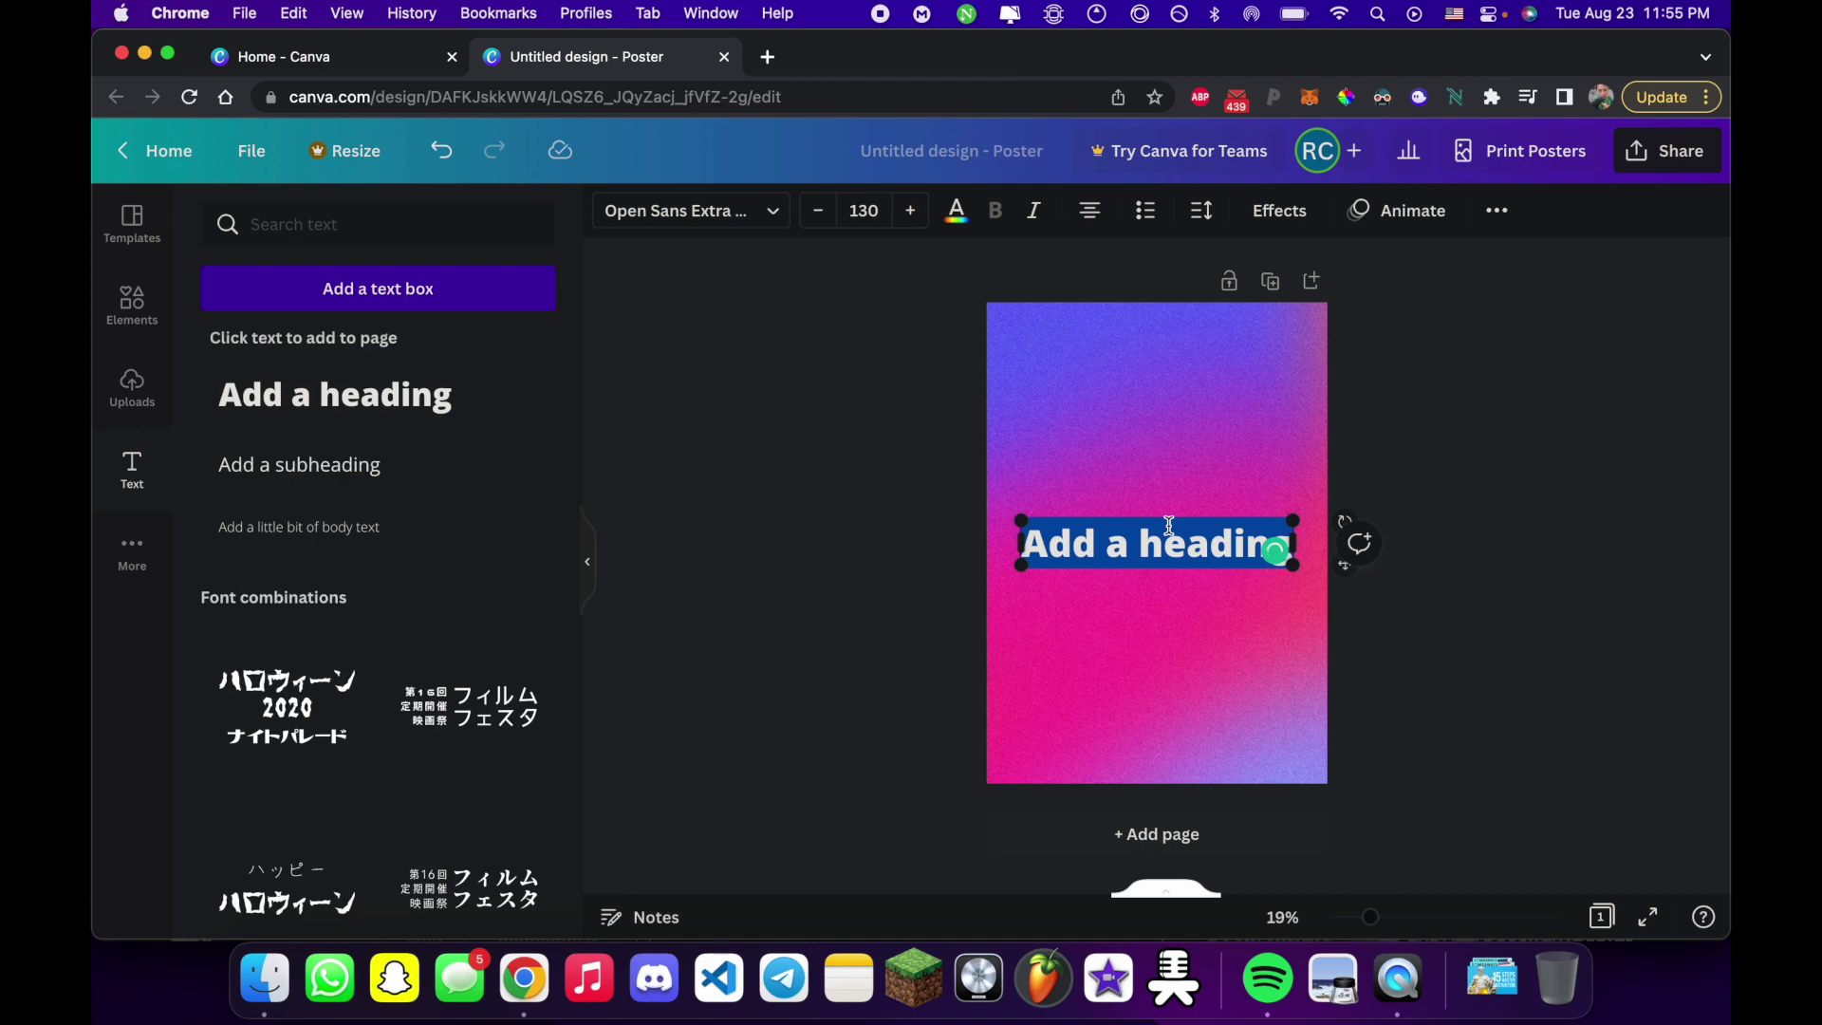
{"action": "type", "text": "My Firsr"}
{"action": "key", "text": "BackSpace"}
{"action": "type", "text": "t NFT"}
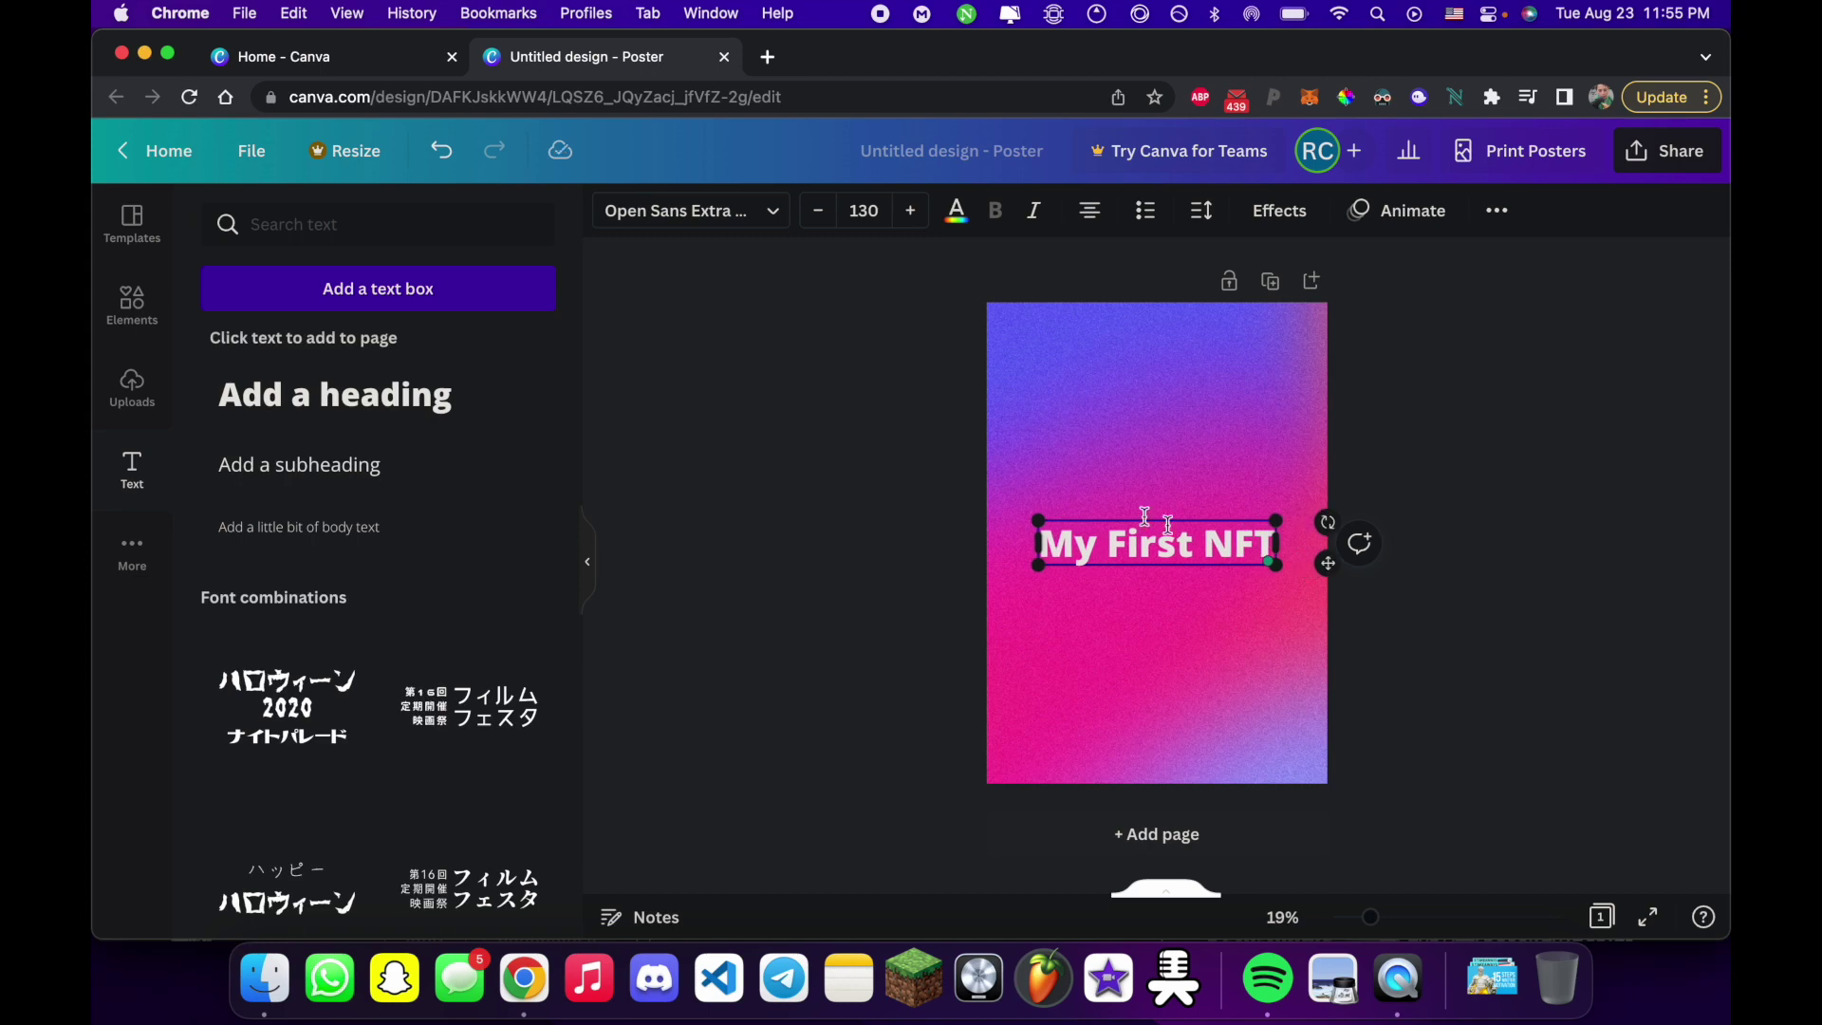
{"action": "left_click_drag", "start_coordinate": [1108, 521], "coordinate": [1113, 382]}
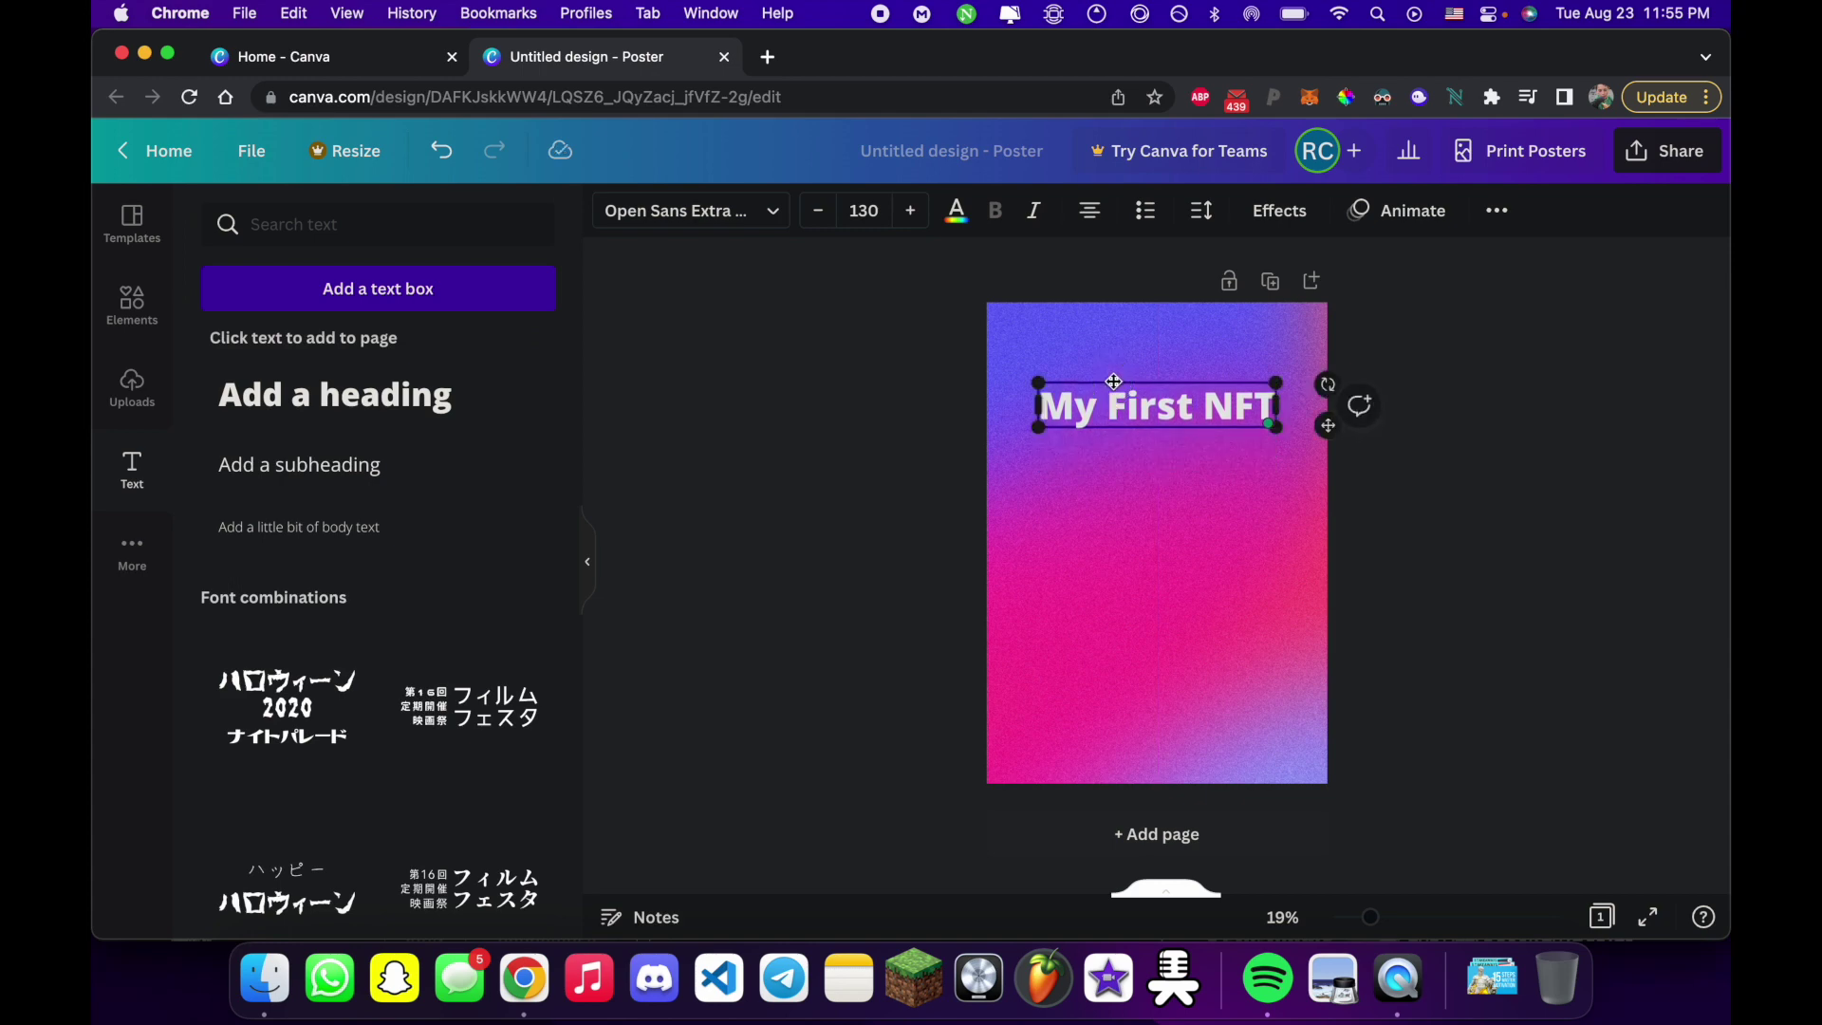
{"action": "left_click", "coordinate": [131, 305]}
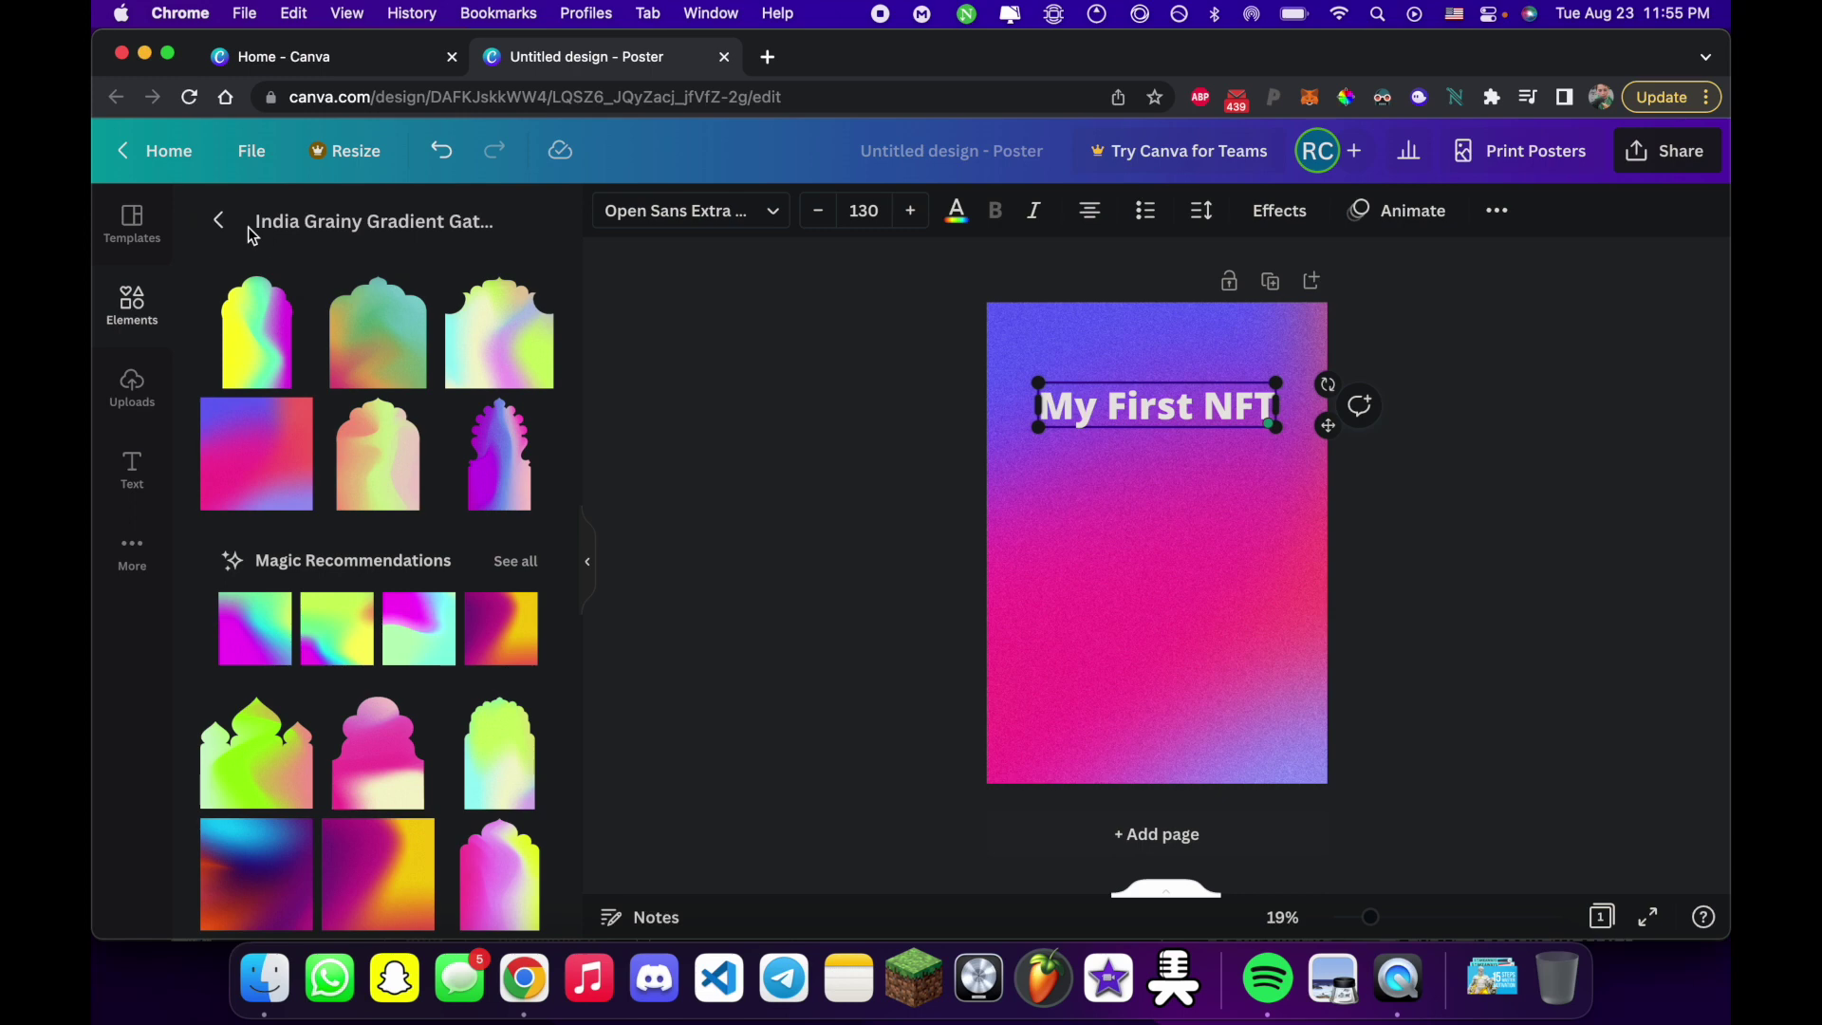
Step: Search the Elements library for 'basketball'
{"action": "left_click", "coordinate": [218, 222]}
{"action": "scroll", "coordinate": [405, 580], "scroll_direction": "down", "scroll_amount": 2}
{"action": "scroll", "coordinate": [396, 396], "scroll_direction": "up", "scroll_amount": 2}
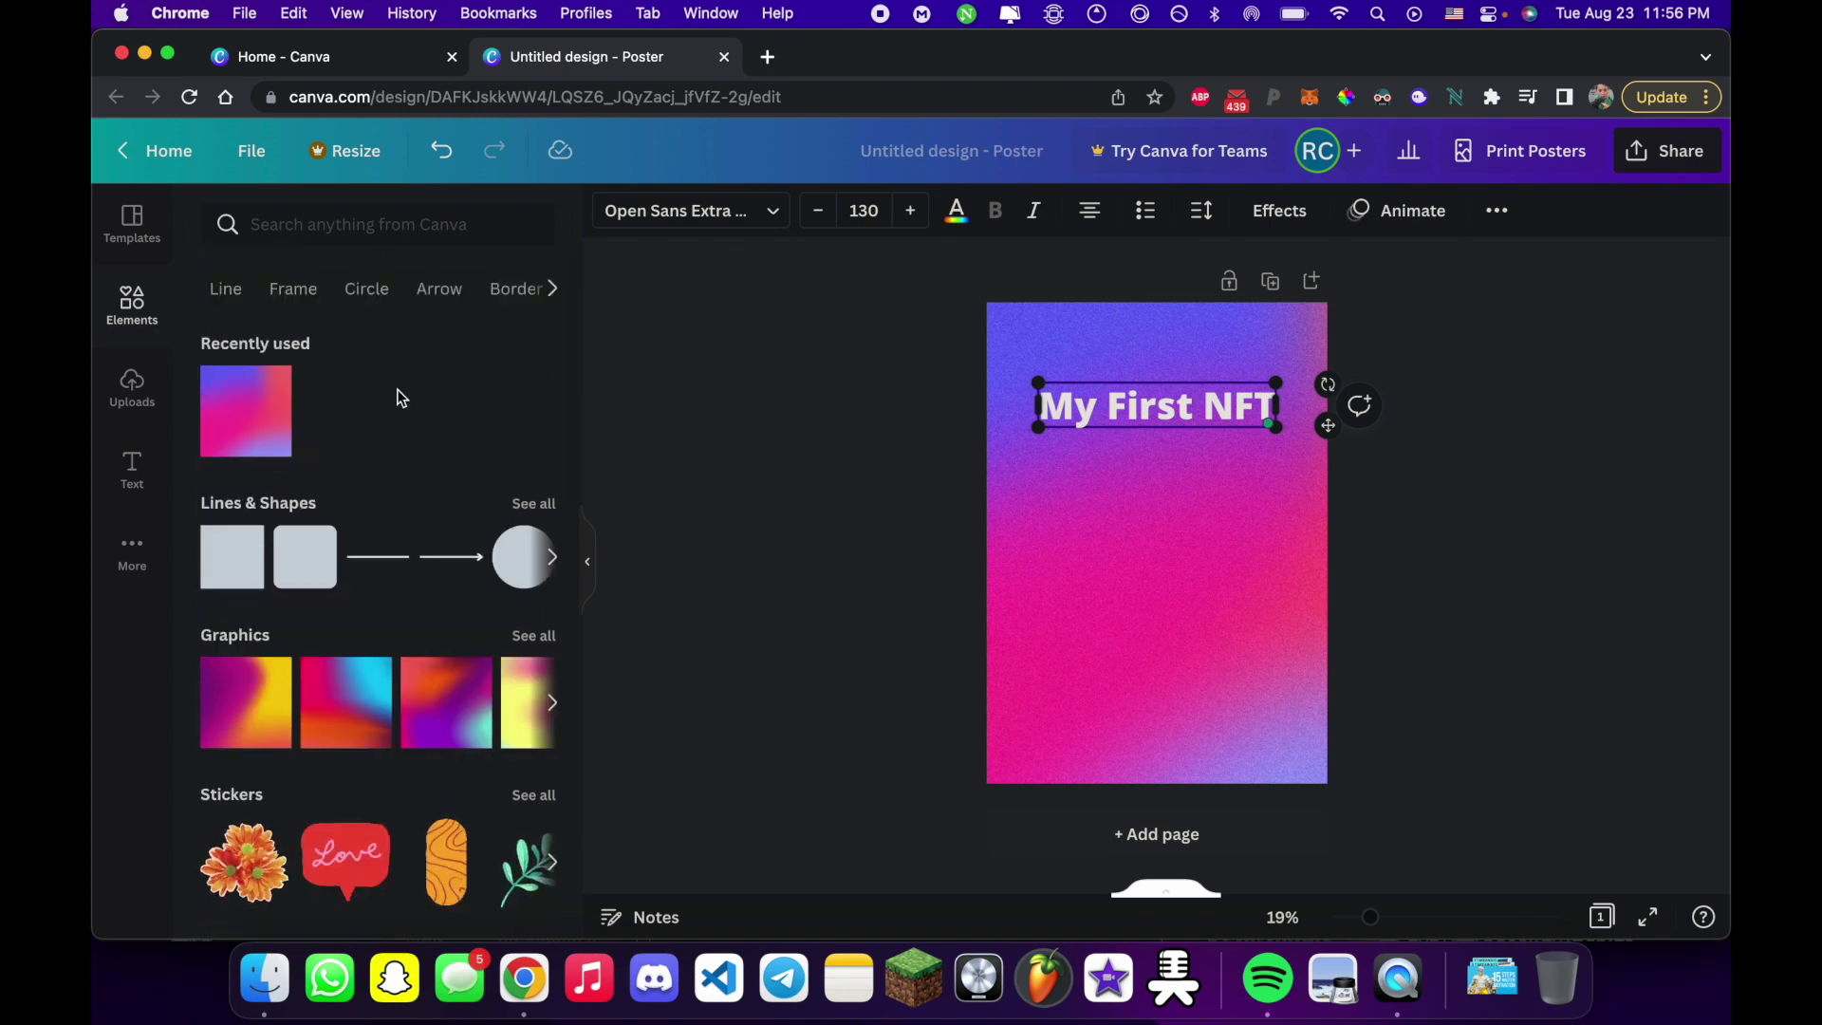
{"action": "left_click", "coordinate": [378, 225]}
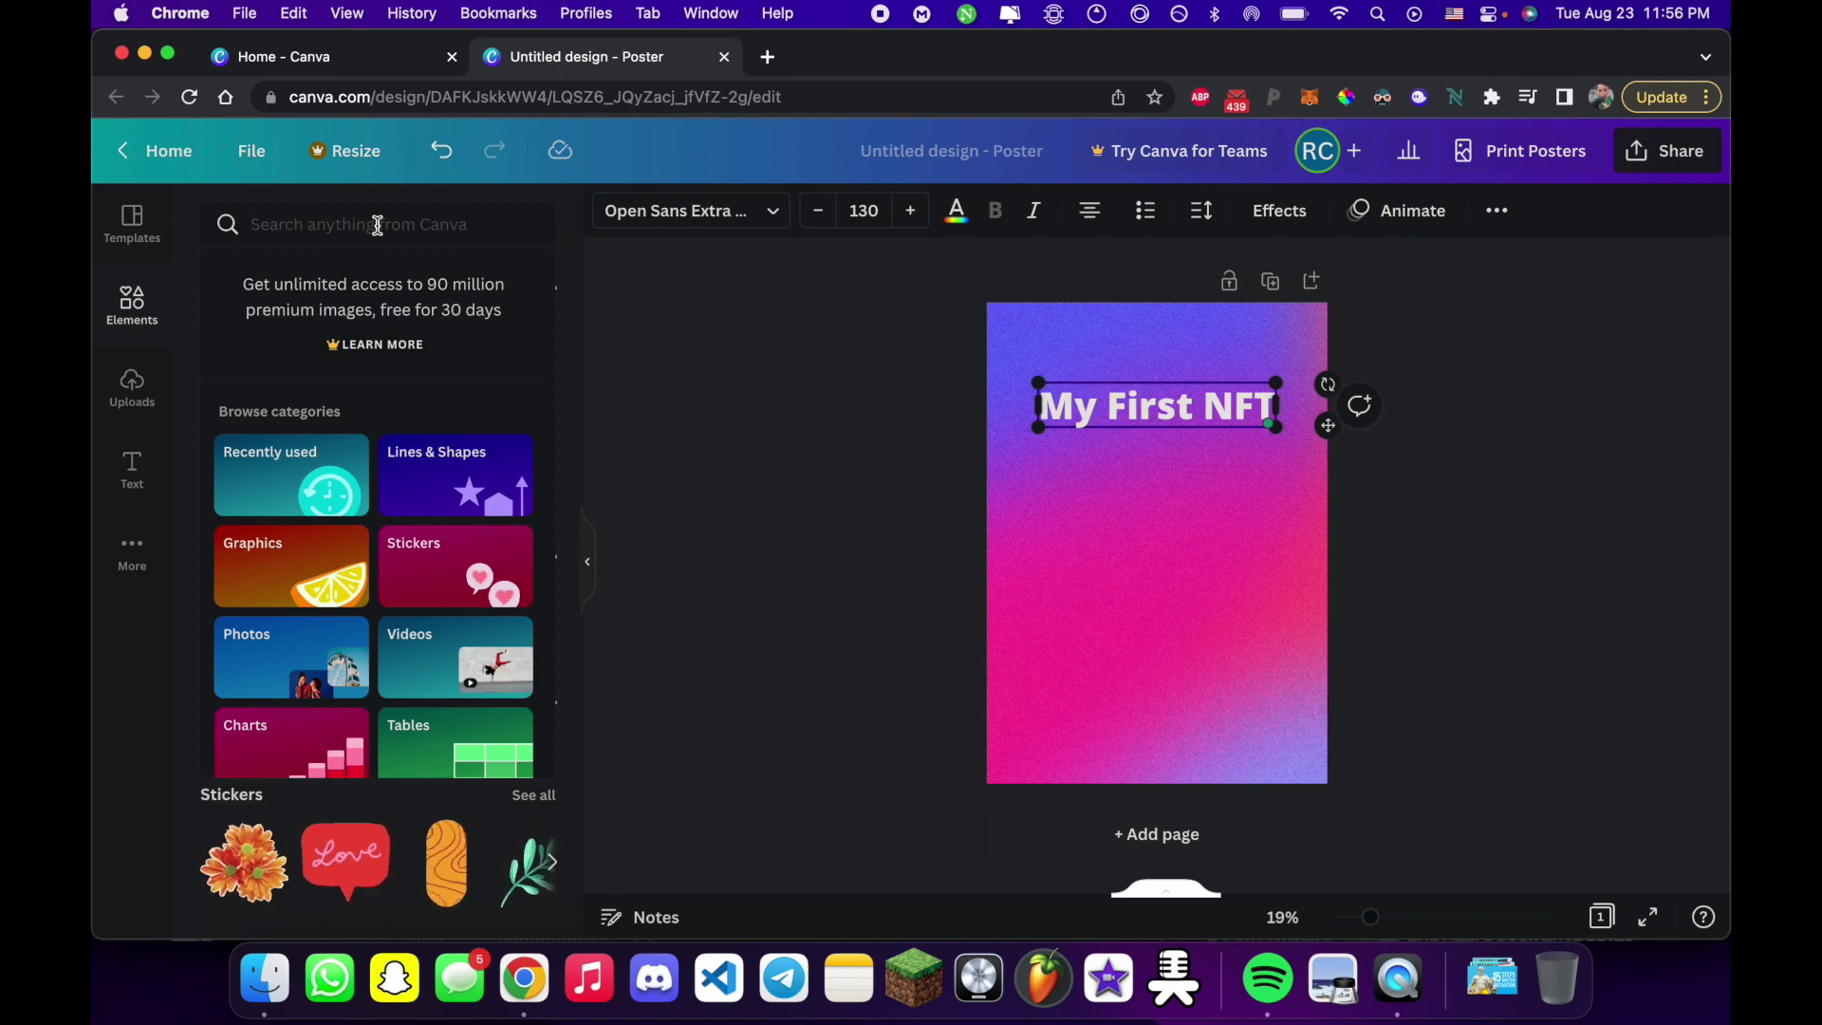
{"action": "left_click", "coordinate": [377, 225]}
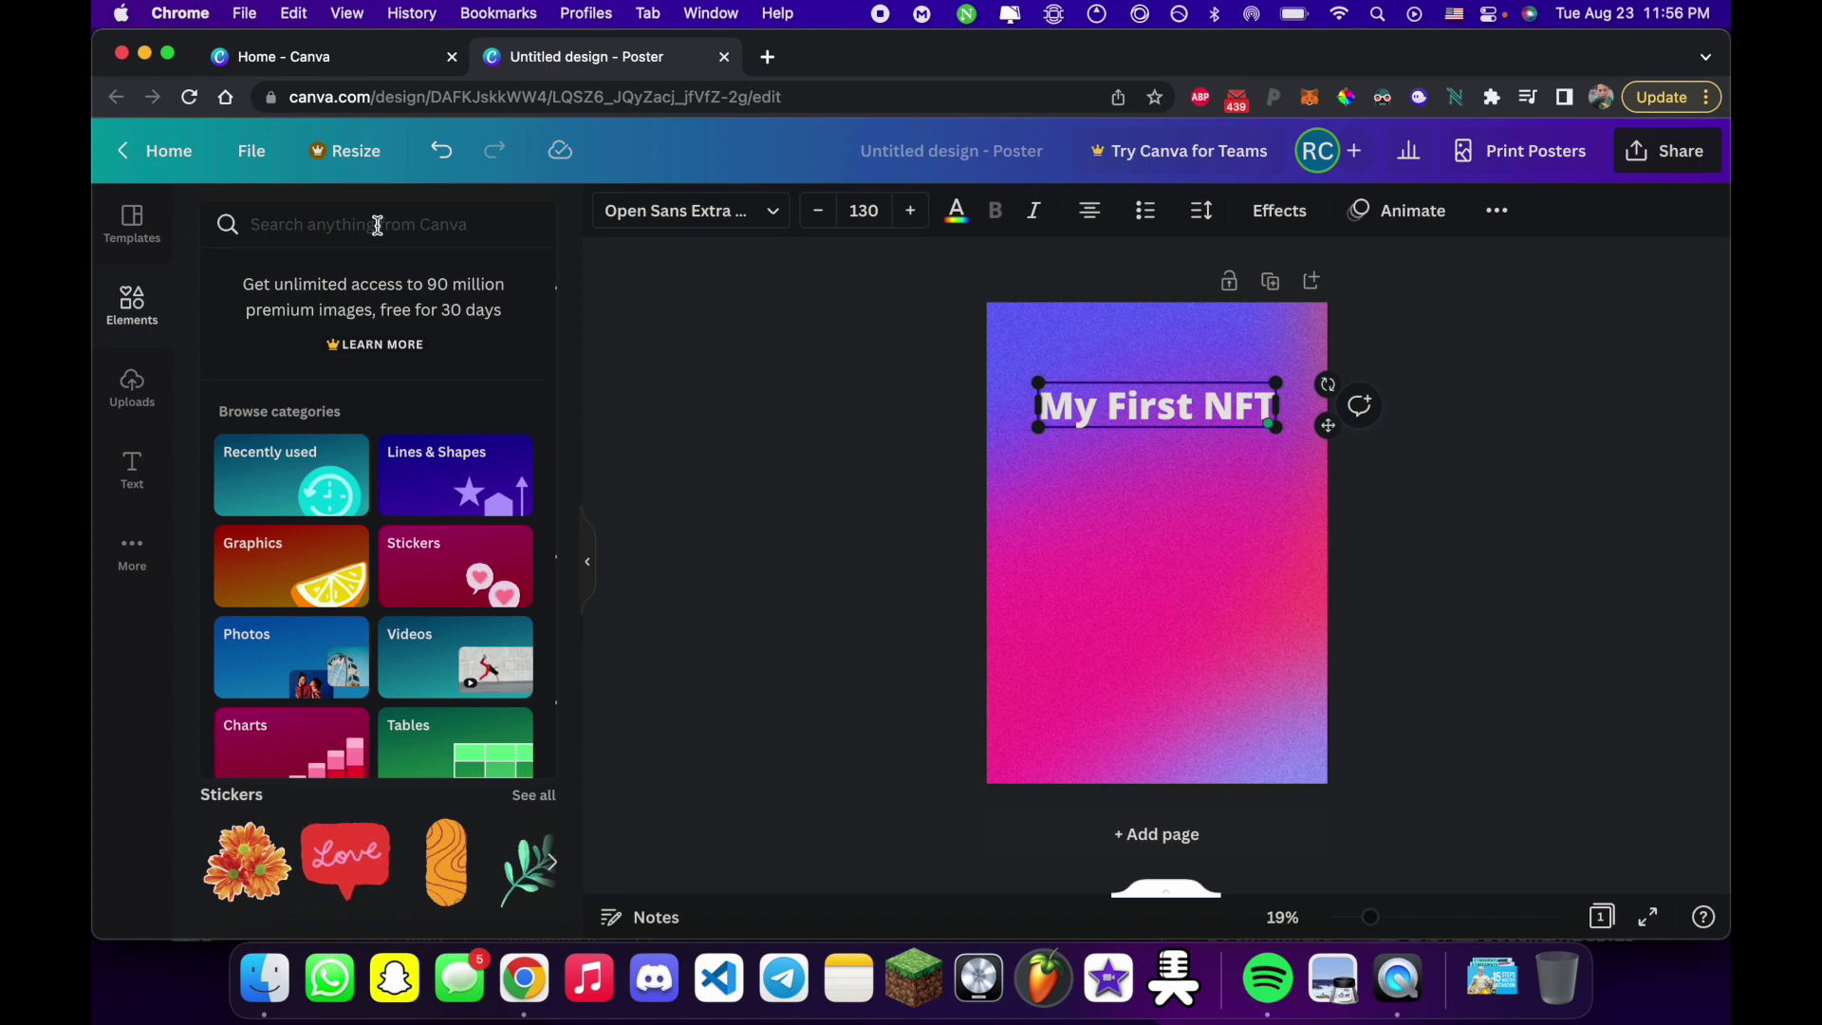
{"action": "type", "text": "basketball"}
{"action": "key", "text": "Return"}
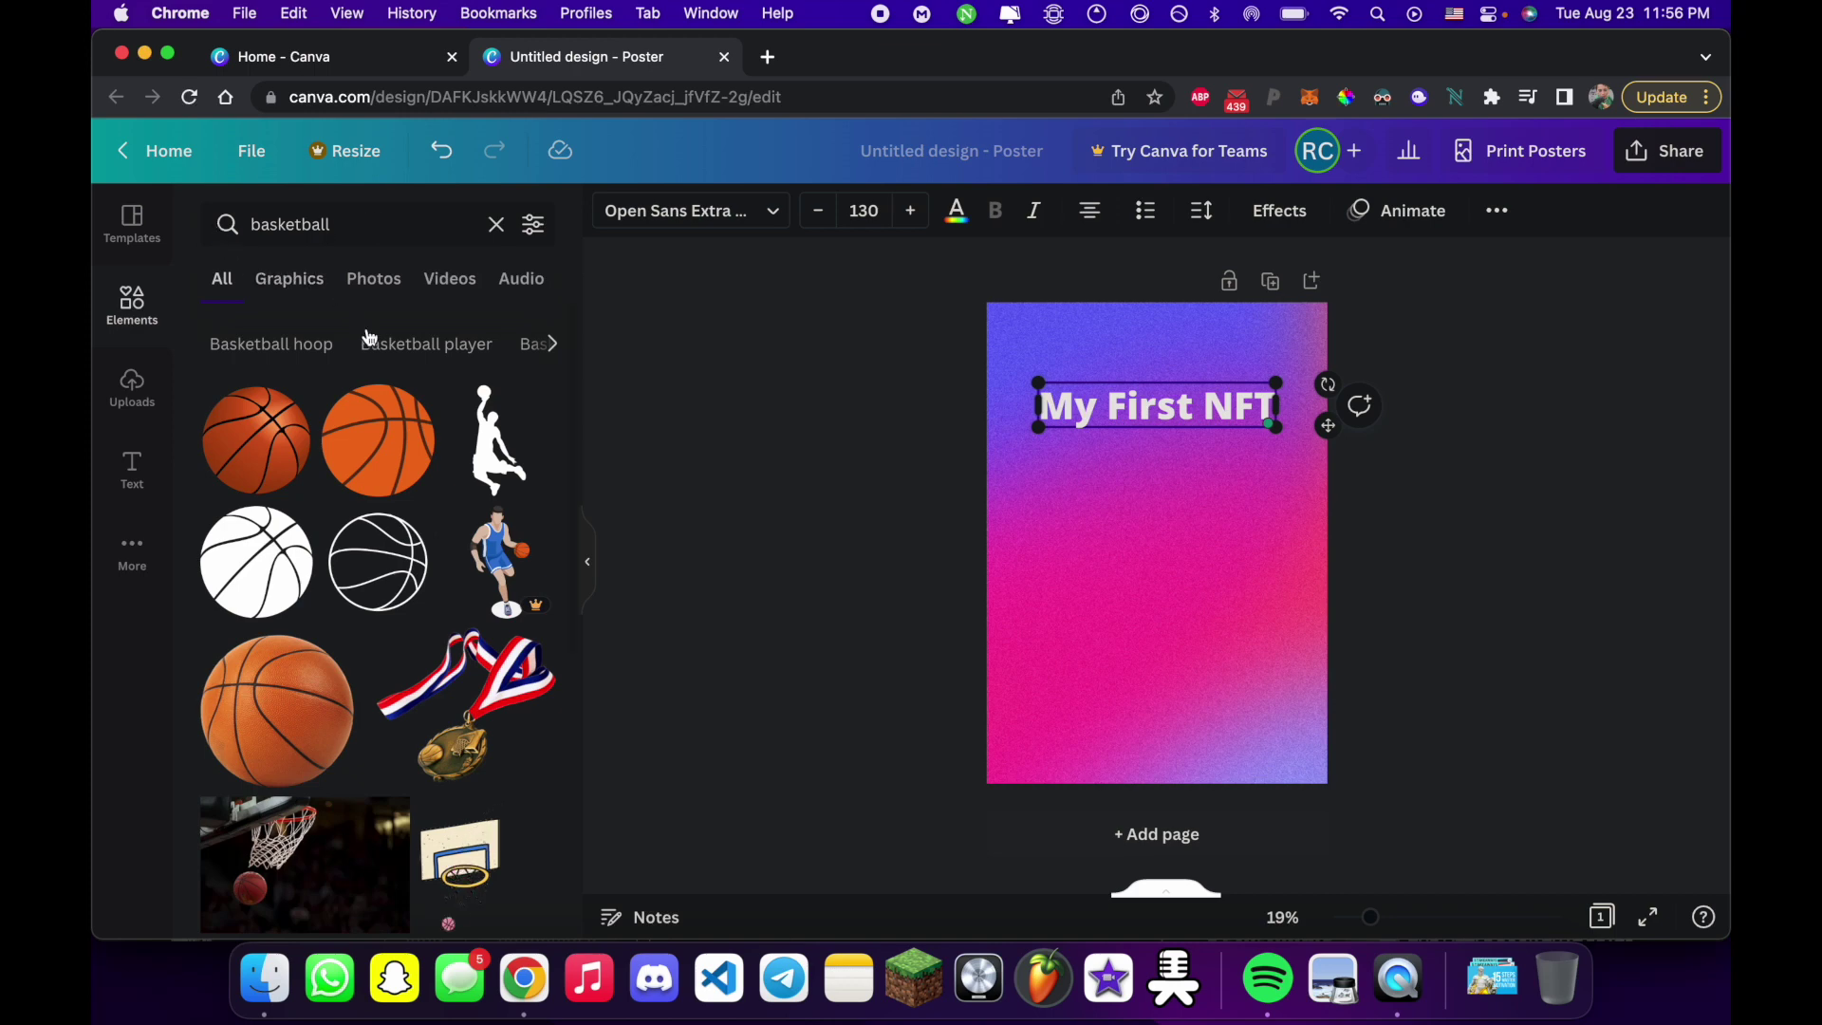
Step: From the Graphics results, add the orange basketball and place it below the title
{"action": "left_click", "coordinate": [280, 283]}
{"action": "left_click", "coordinate": [356, 285]}
{"action": "left_click", "coordinate": [431, 290]}
{"action": "left_click", "coordinate": [522, 285]}
{"action": "left_click", "coordinate": [287, 284]}
{"action": "scroll", "coordinate": [418, 616], "scroll_direction": "down", "scroll_amount": 2}
{"action": "left_click", "coordinate": [358, 420]}
{"action": "left_click_drag", "start_coordinate": [1149, 547], "coordinate": [1155, 612]}
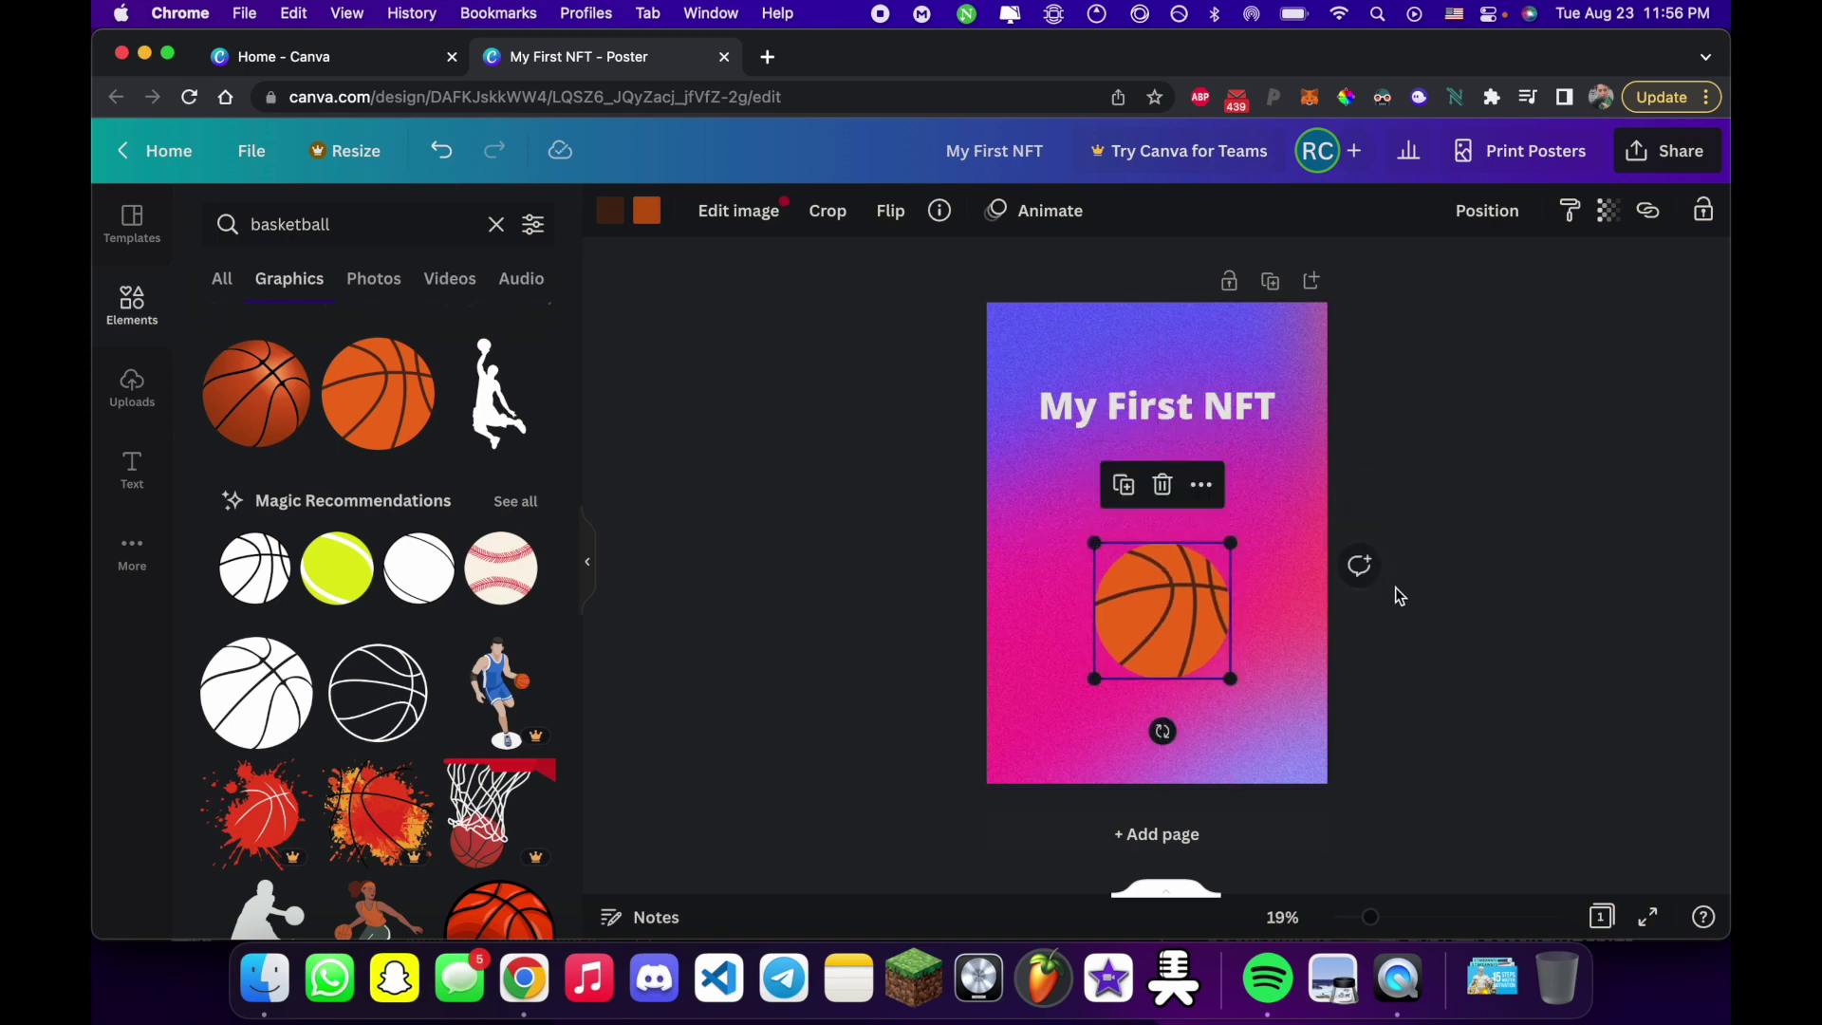
{"action": "double_click", "coordinate": [339, 224]}
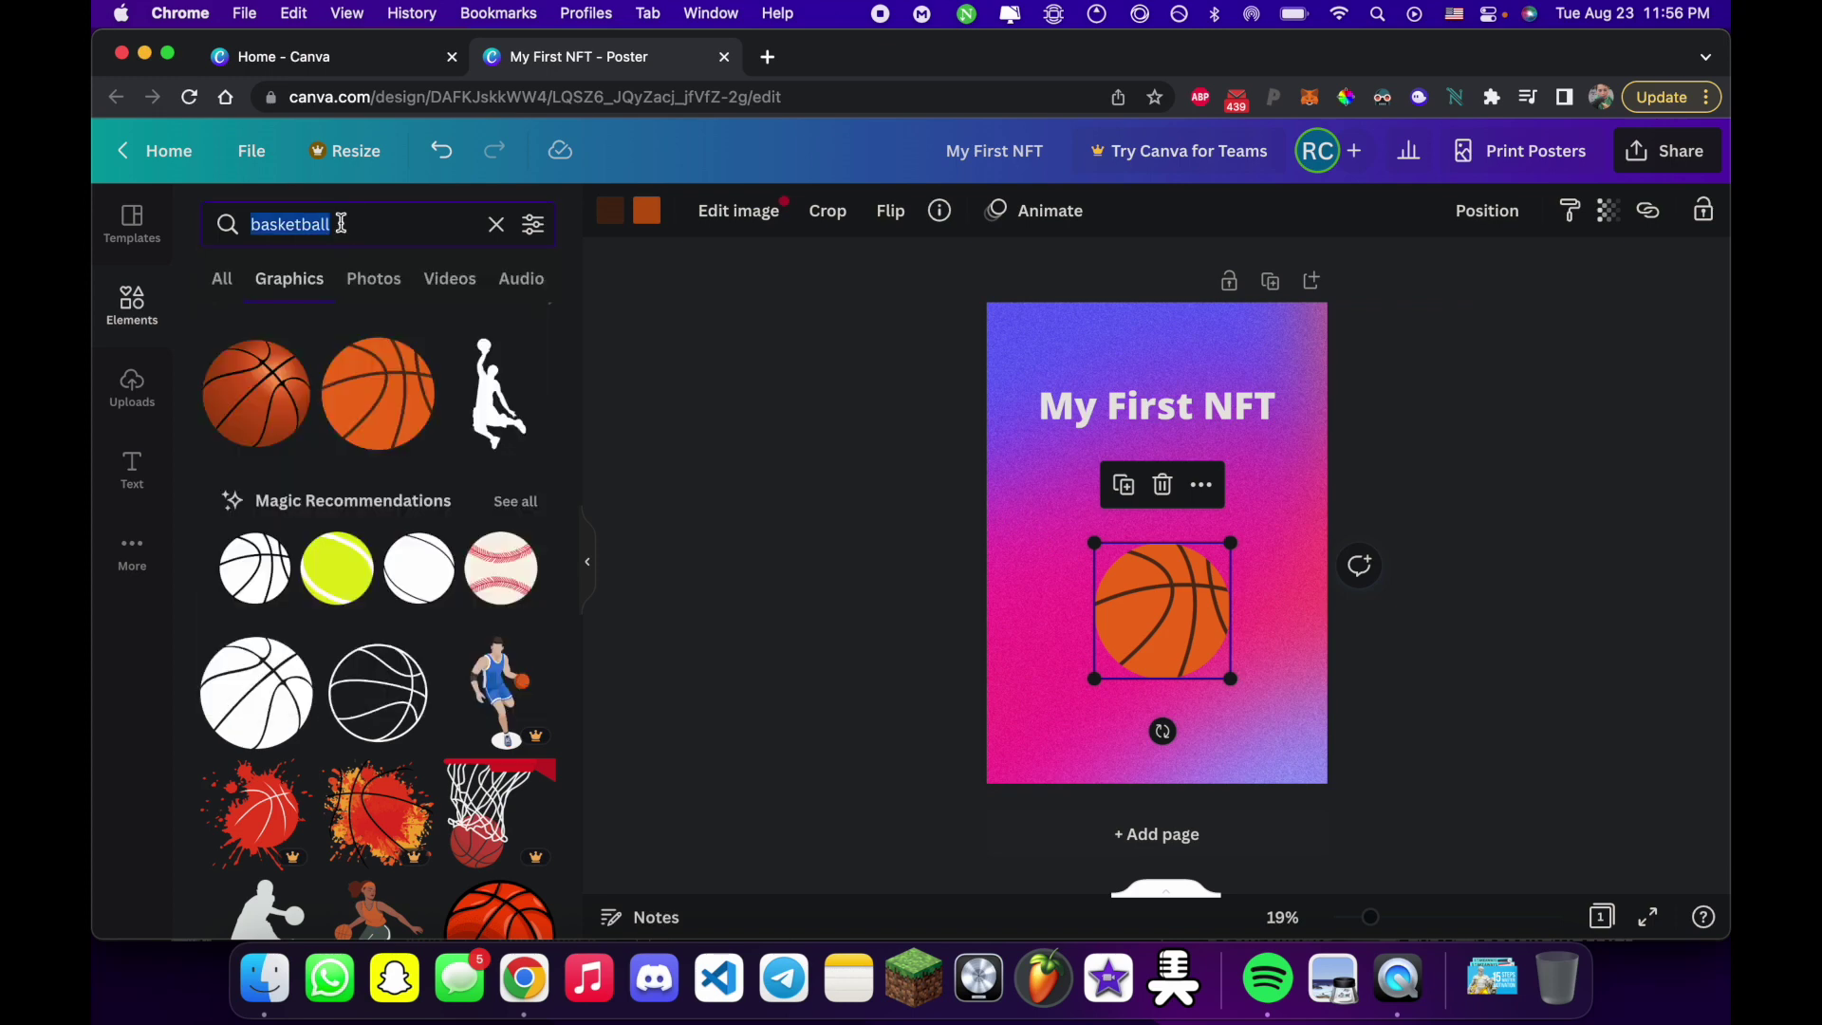
{"action": "type", "text": "party hat"}
Step: Search 'party hat', then resize the green polka-dot hat graphic and seat it atop the basketball
{"action": "key", "text": "Return"}
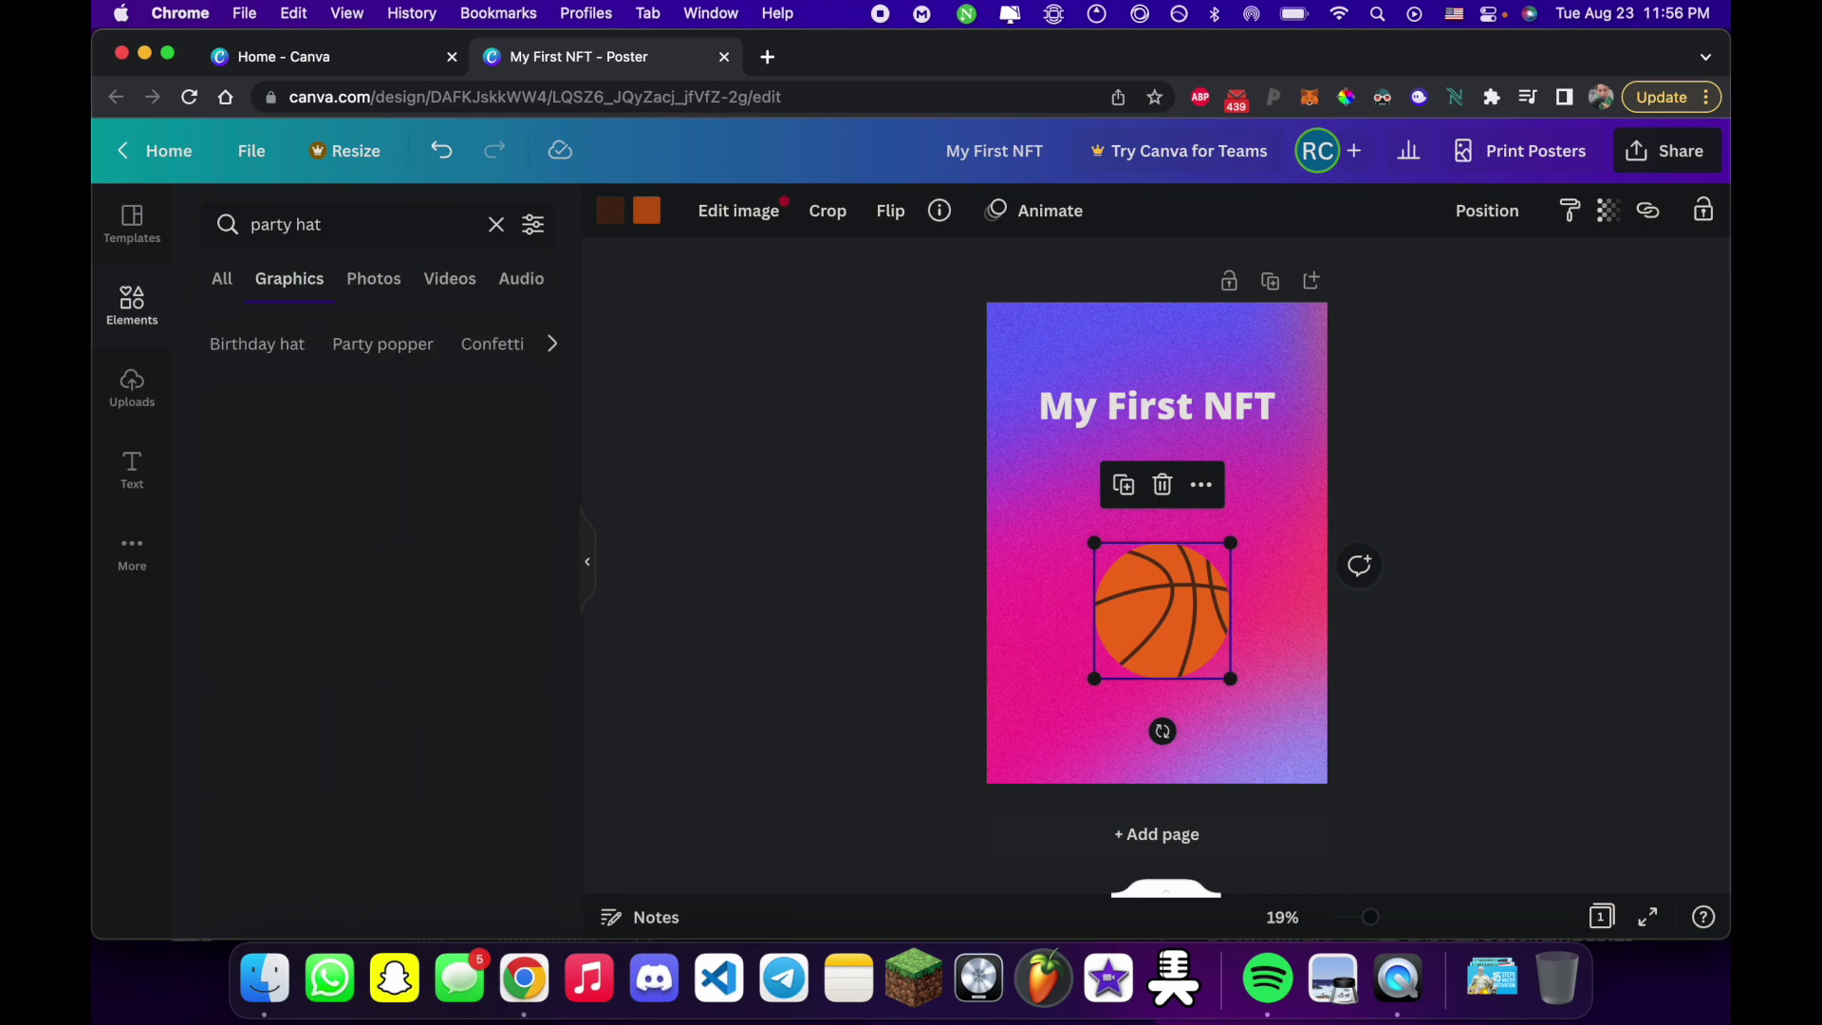
{"action": "left_click", "coordinate": [358, 287]}
{"action": "left_click", "coordinate": [289, 289]}
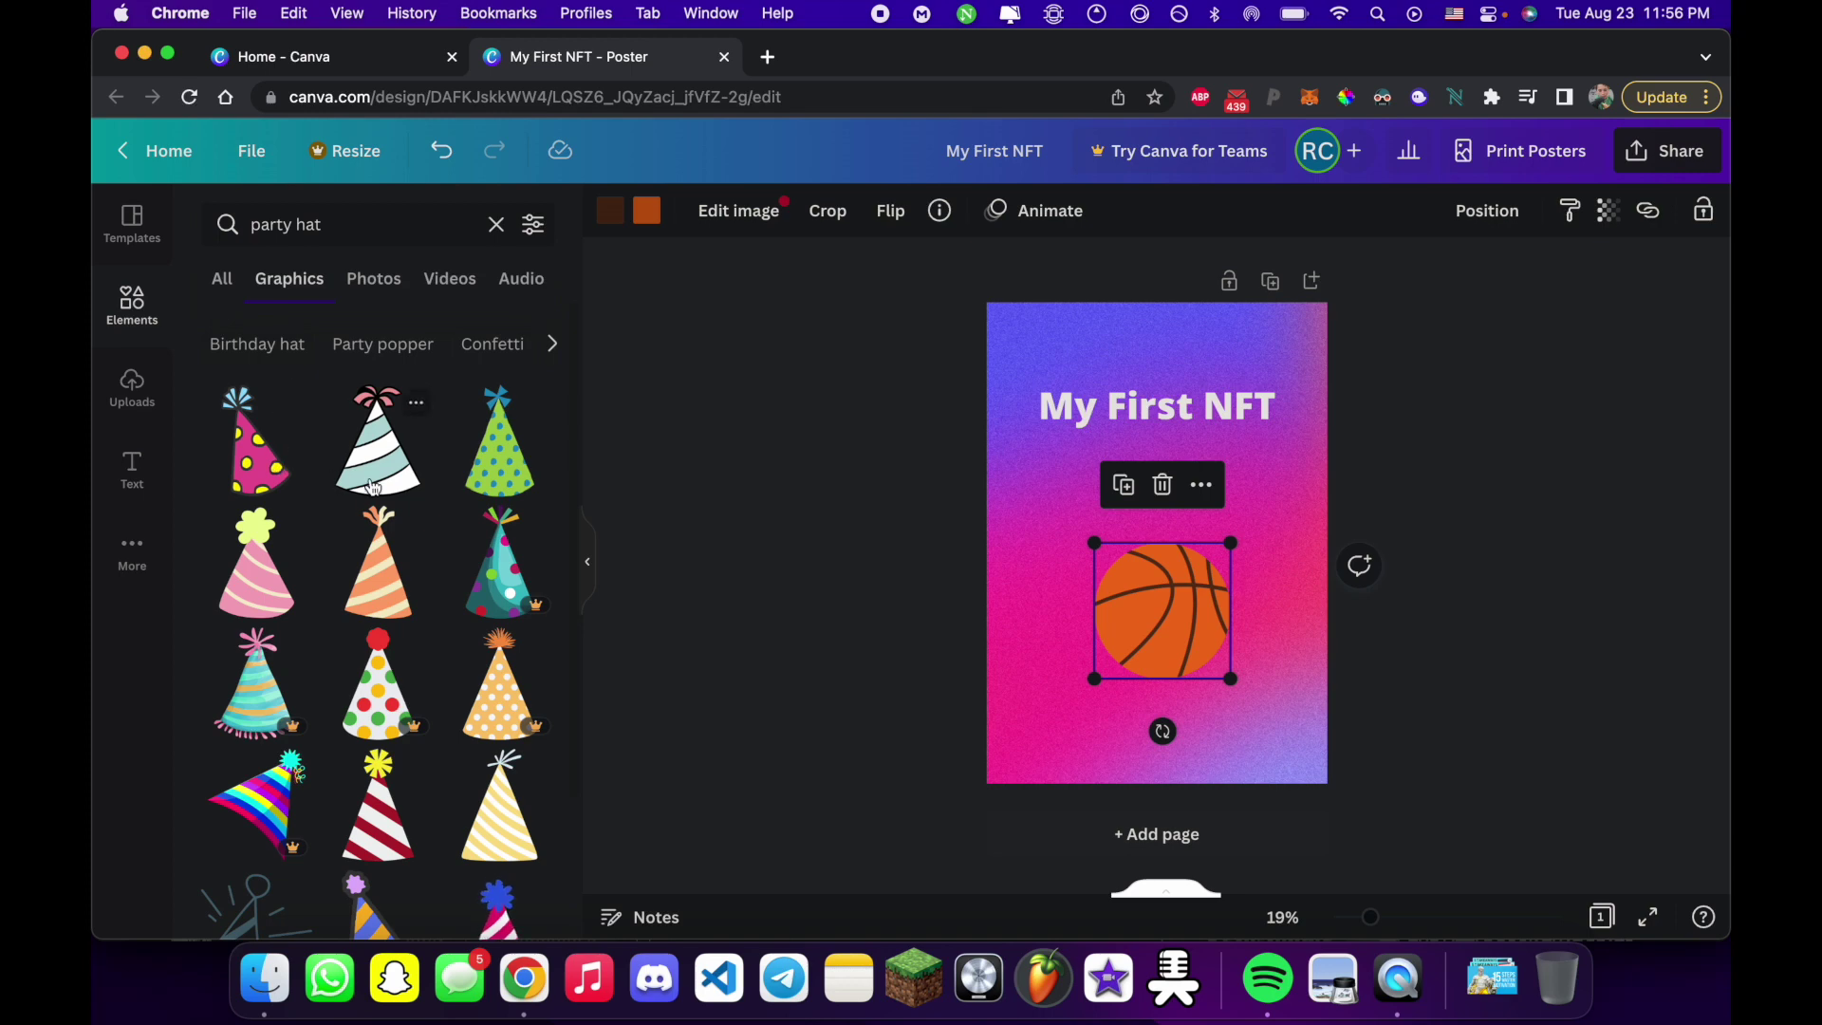
{"action": "left_click", "coordinate": [499, 464]}
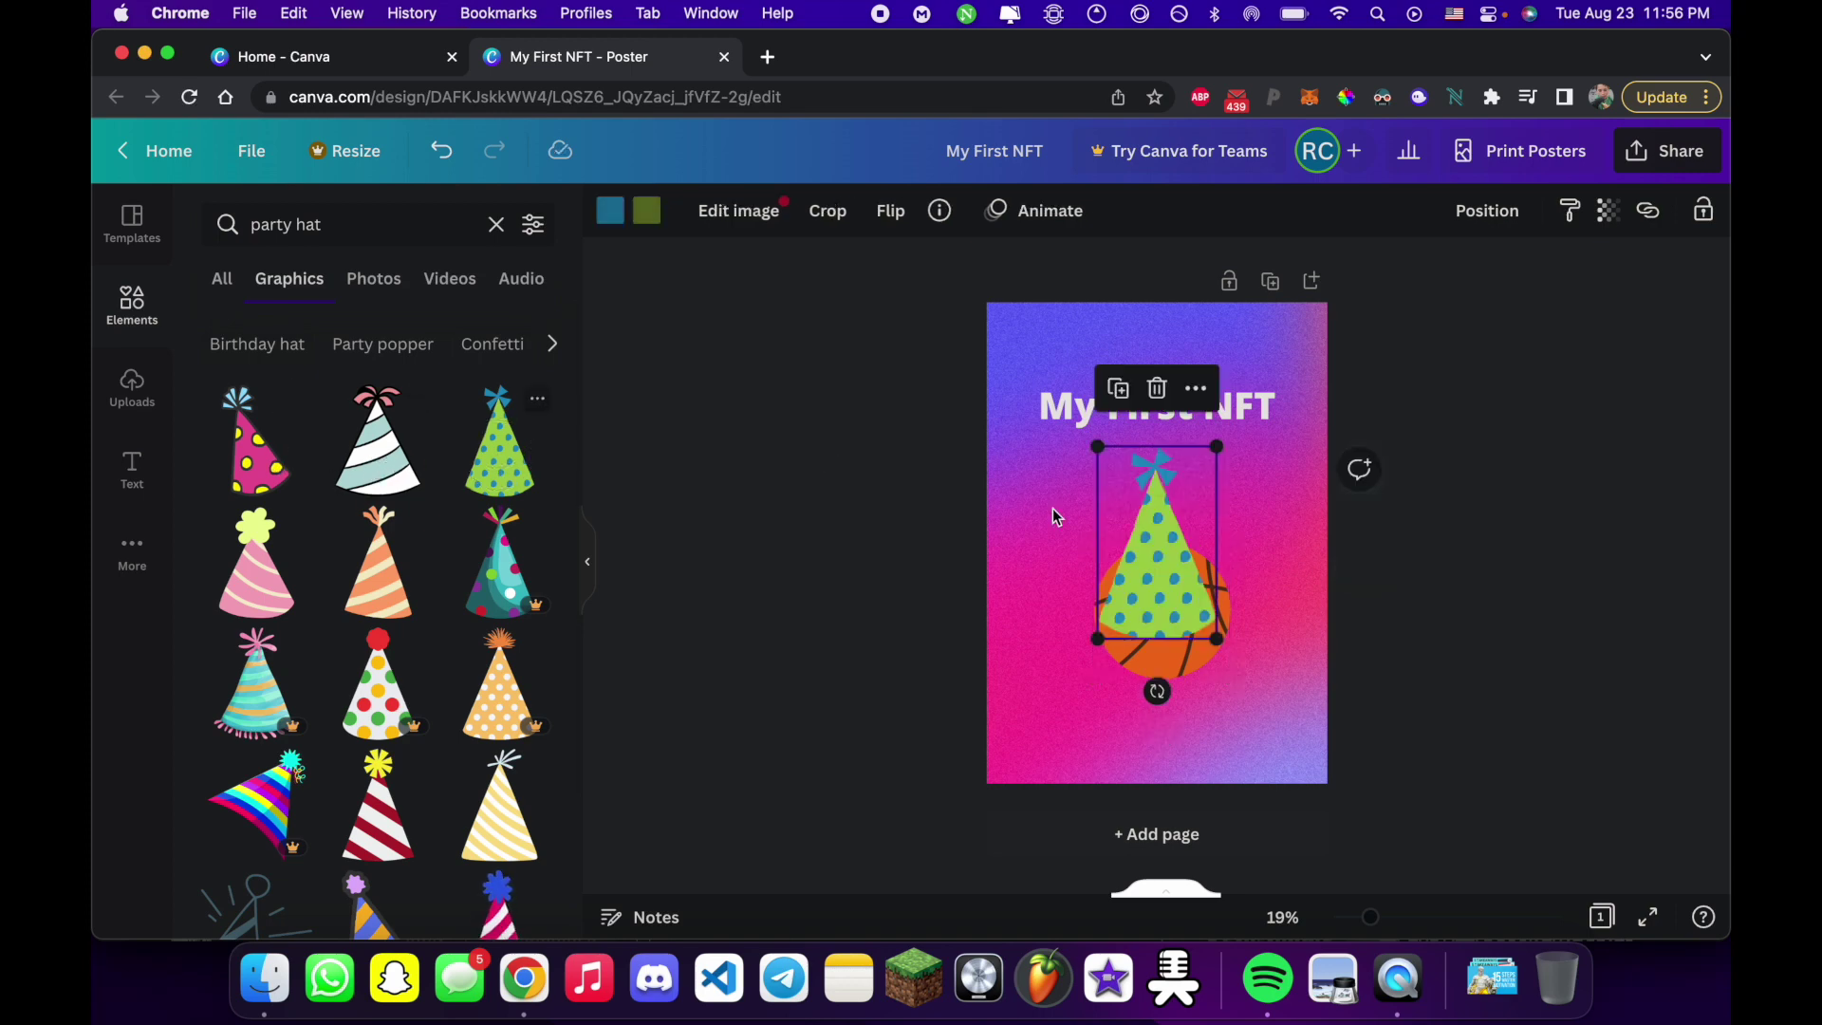
{"action": "left_click_drag", "start_coordinate": [1175, 576], "coordinate": [1180, 512]}
{"action": "left_click_drag", "start_coordinate": [1221, 382], "coordinate": [1173, 461]}
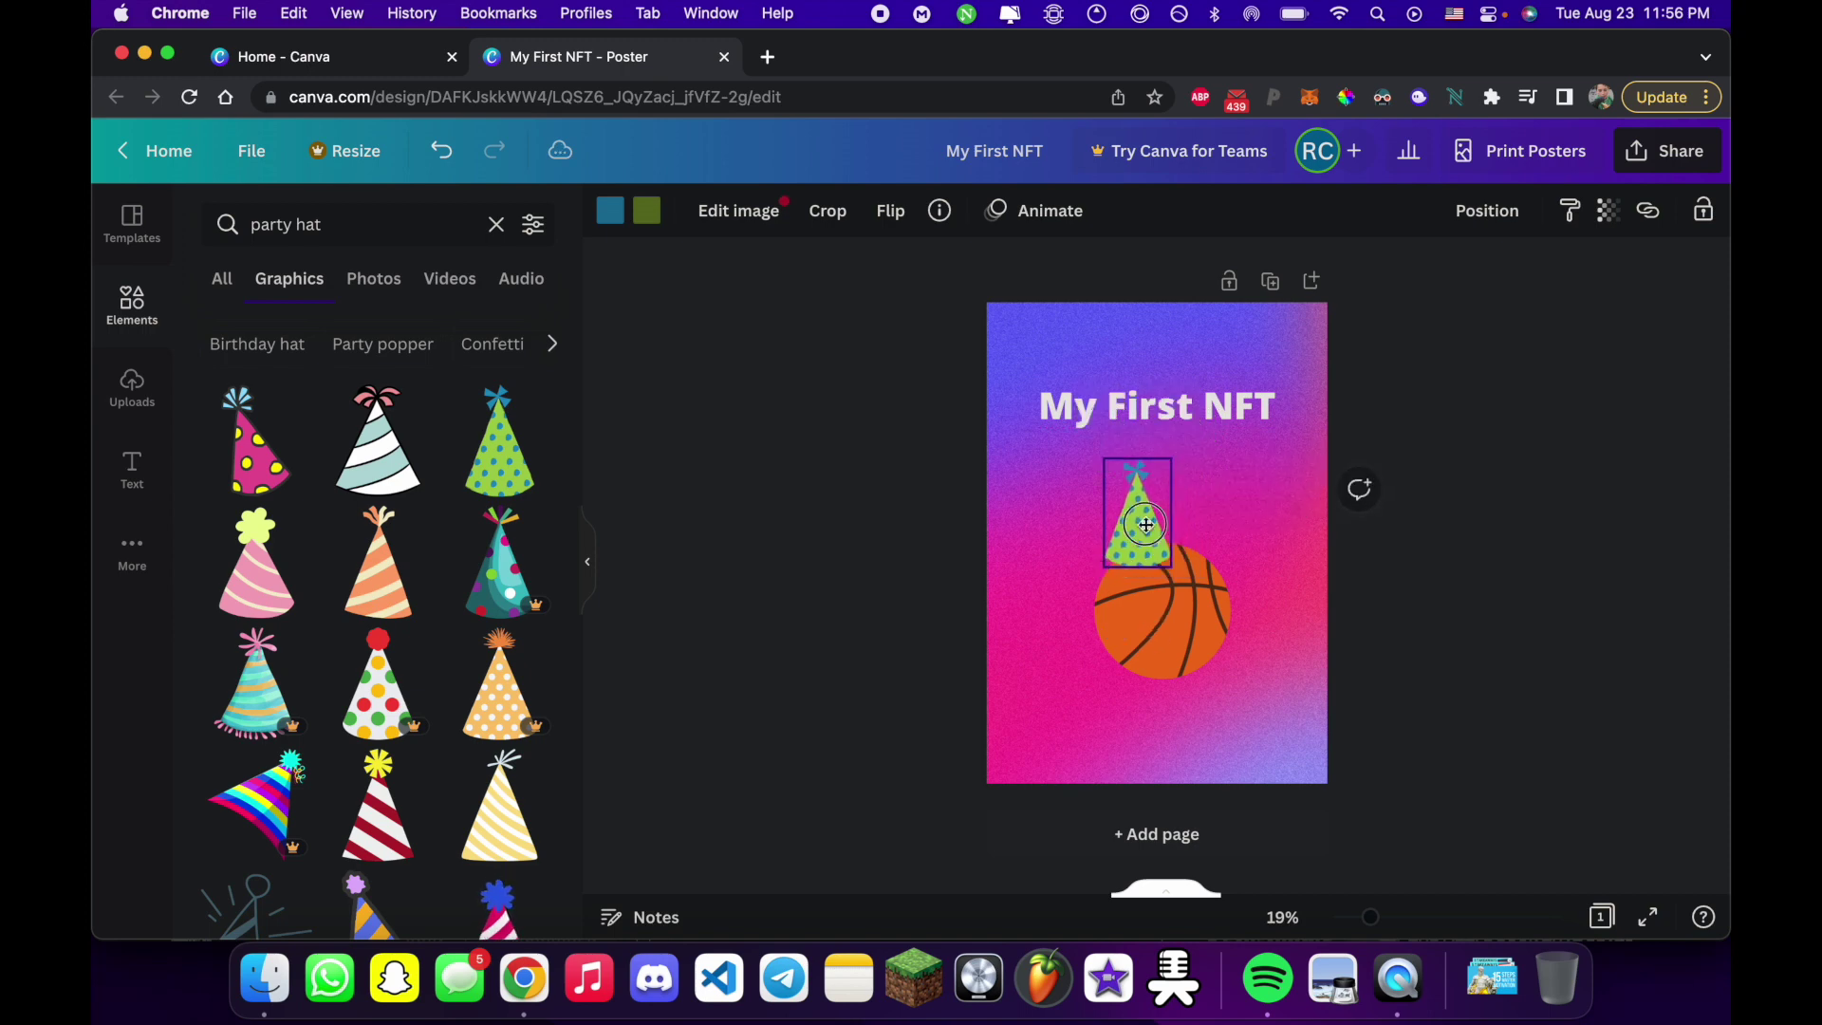
{"action": "left_click_drag", "start_coordinate": [1145, 526], "coordinate": [1170, 506]}
{"action": "left_click_drag", "start_coordinate": [1126, 438], "coordinate": [1116, 427]}
{"action": "left_click_drag", "start_coordinate": [1155, 490], "coordinate": [1154, 495]}
{"action": "left_click", "coordinate": [1373, 636]}
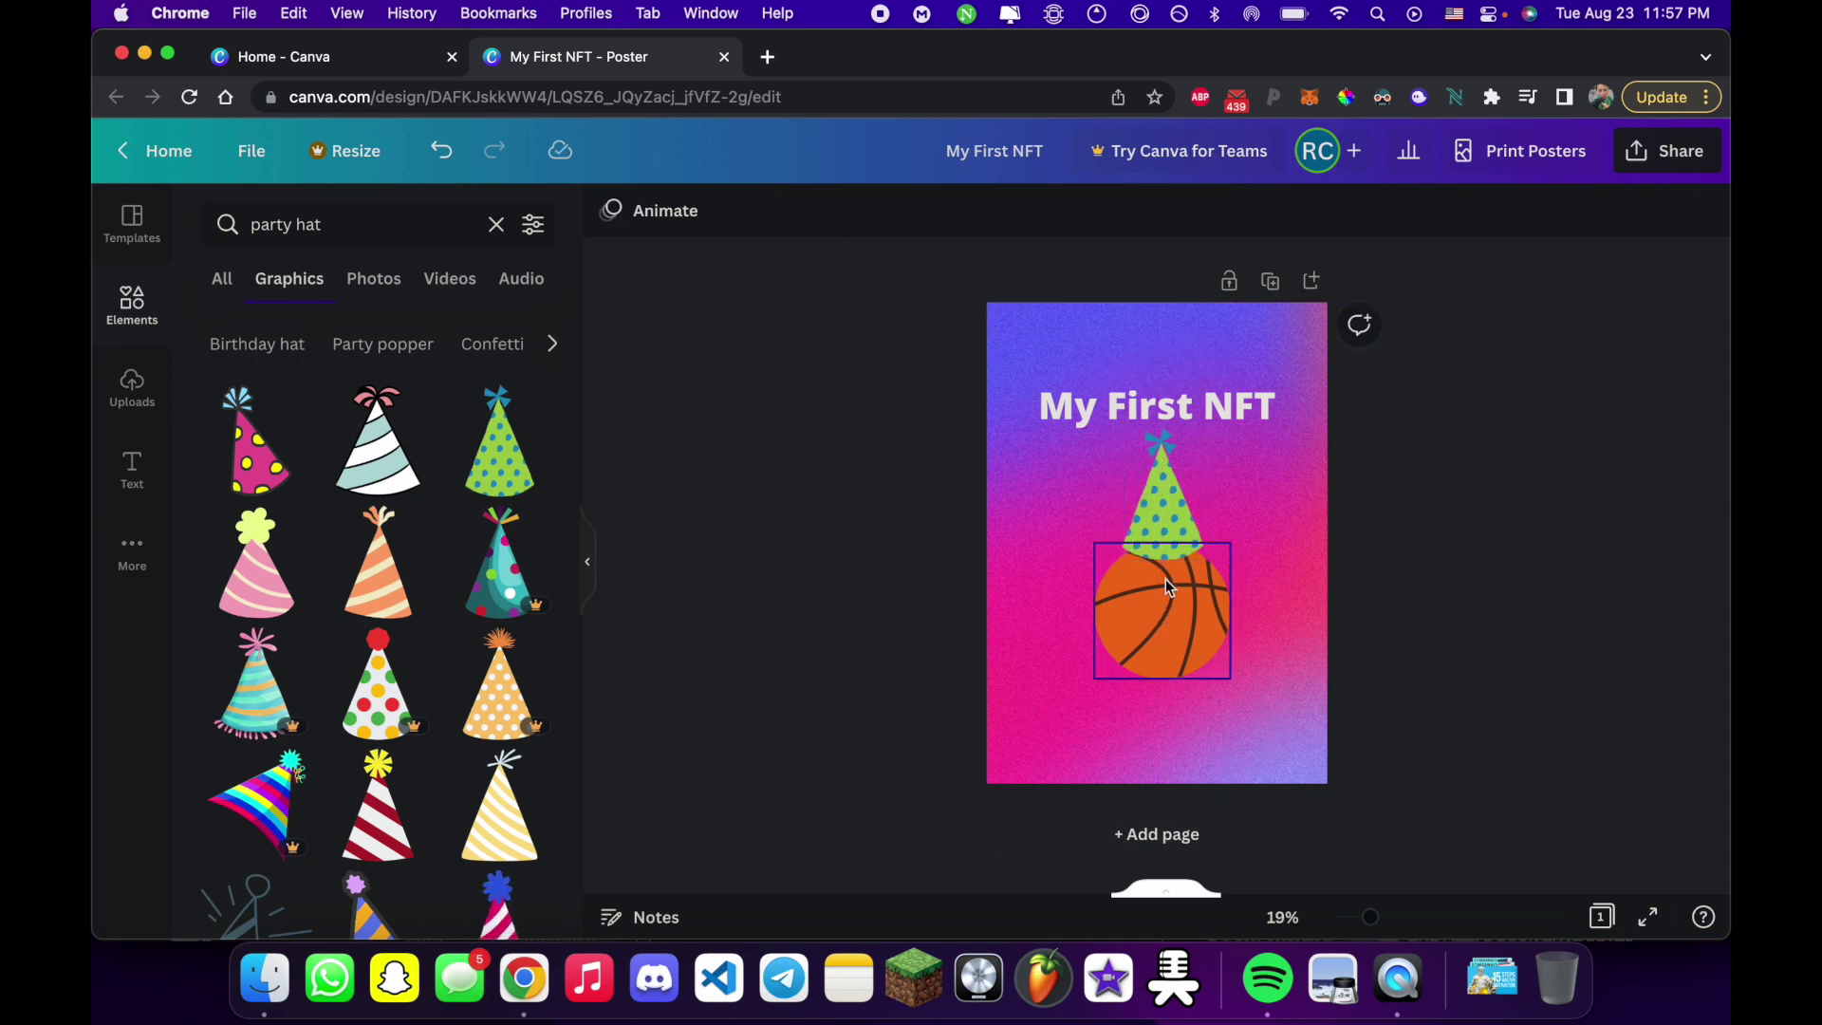
Step: Download the poster as a PNG through File > Download
{"action": "left_click", "coordinate": [268, 168]}
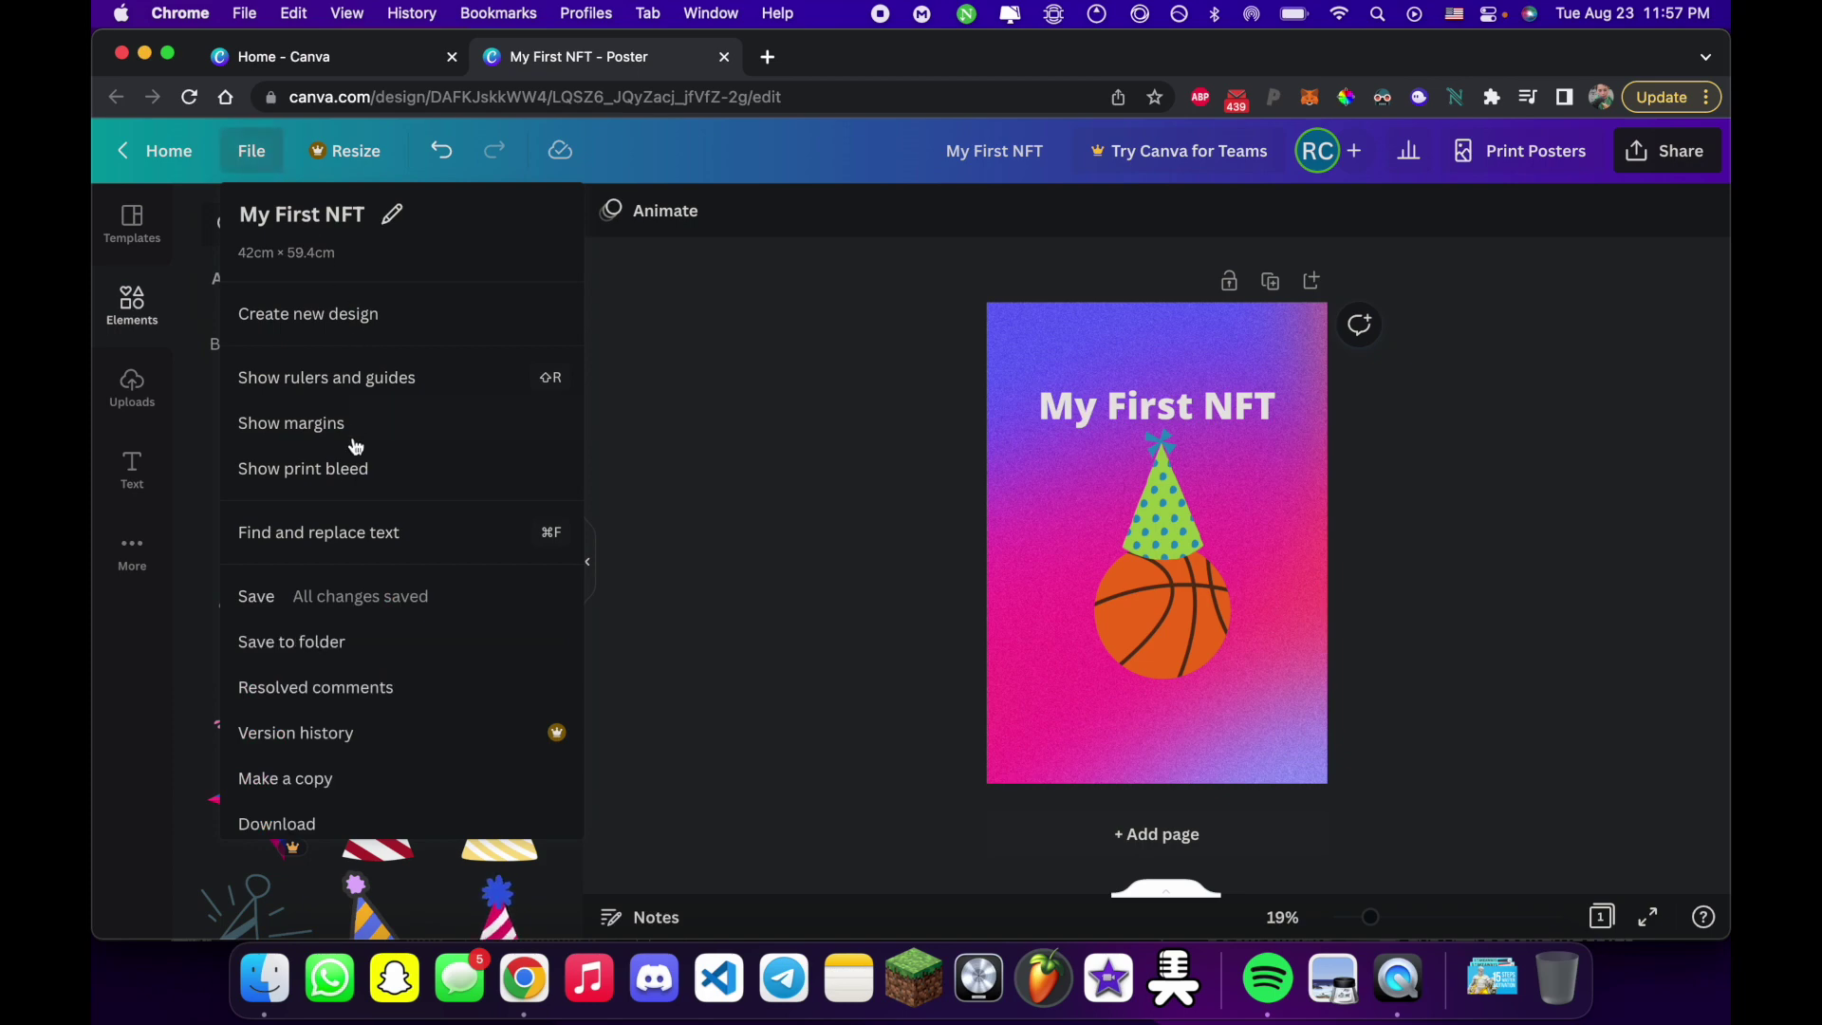
{"action": "left_click", "coordinate": [326, 620]}
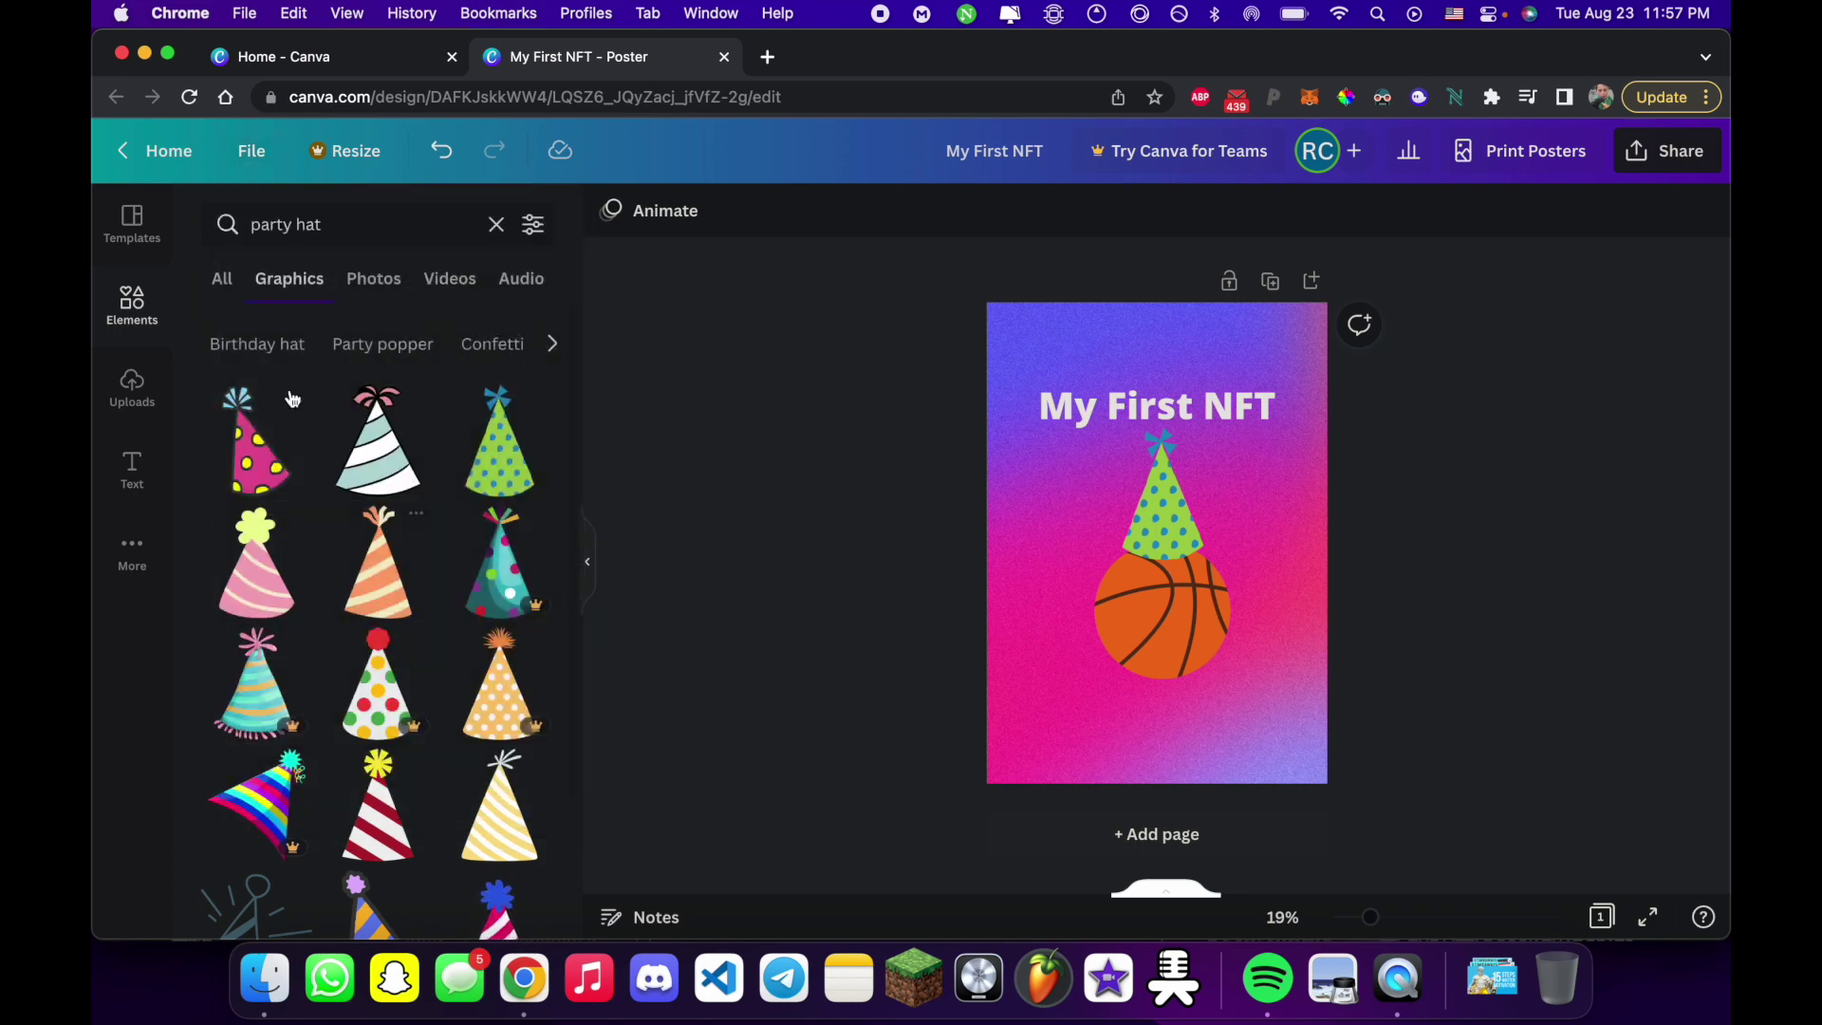
{"action": "left_click", "coordinate": [266, 143]}
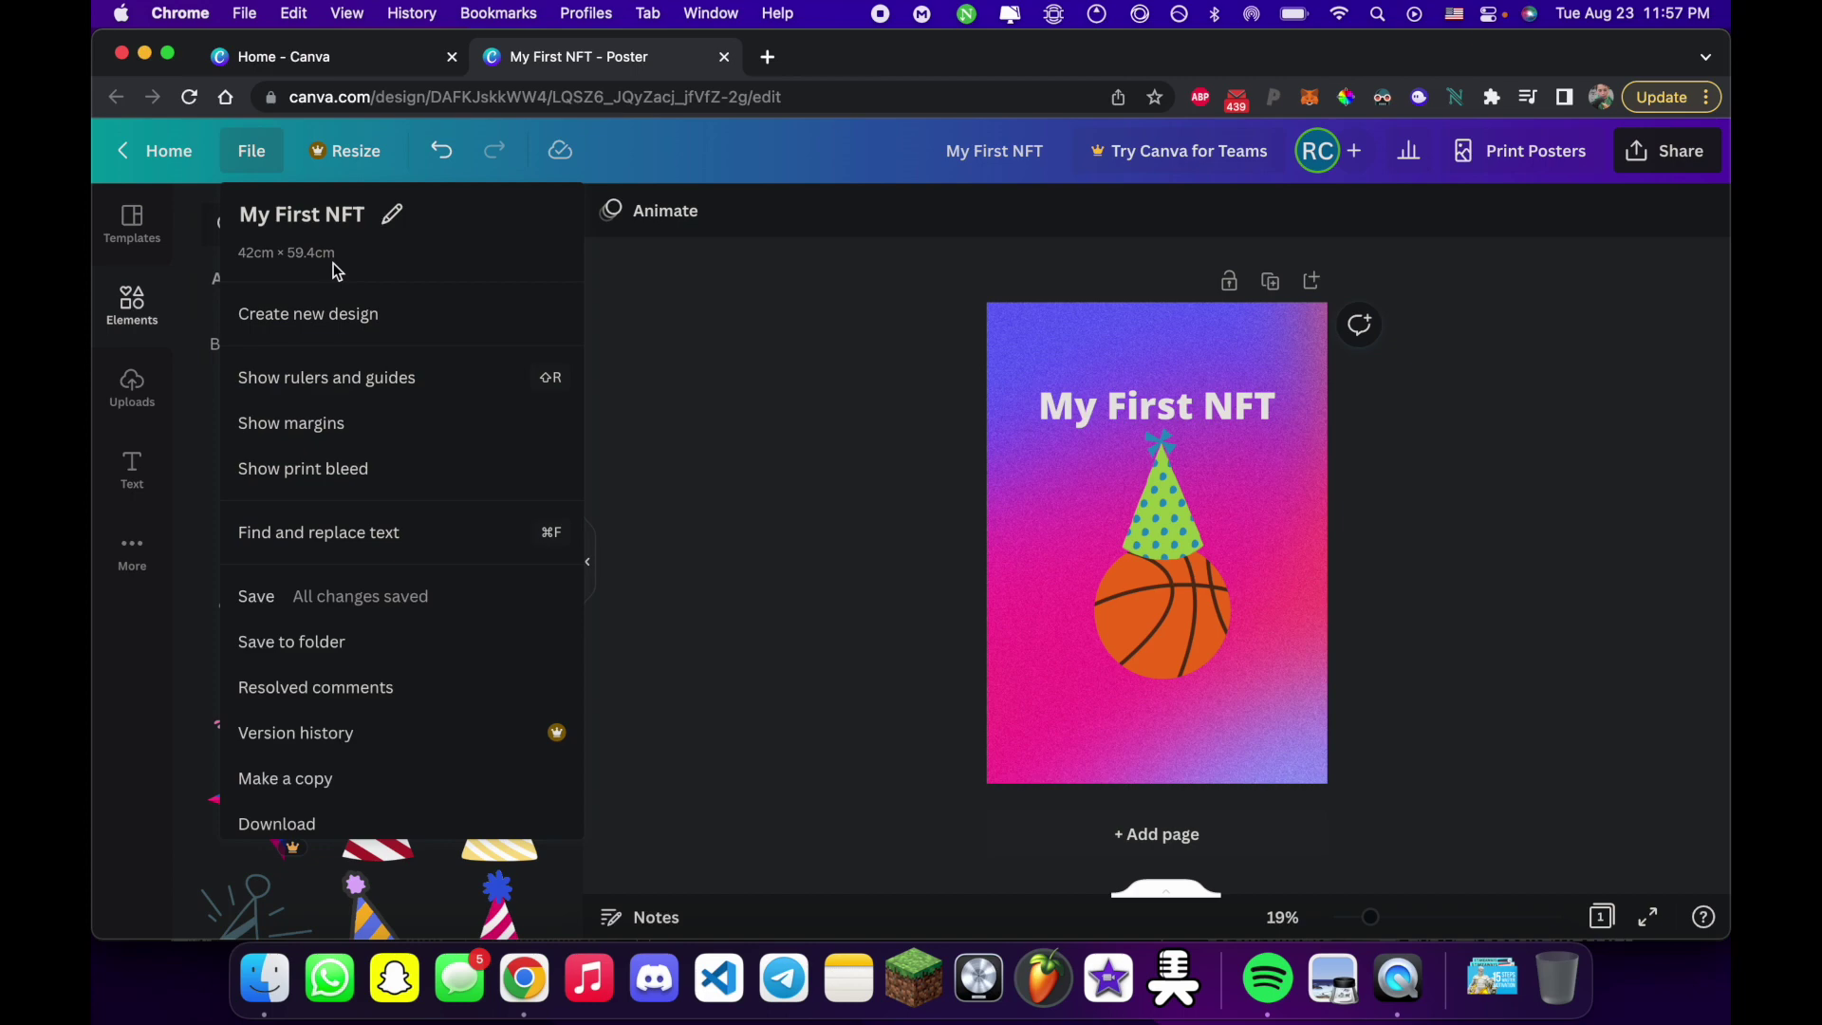
{"action": "scroll", "coordinate": [380, 755], "scroll_direction": "down", "scroll_amount": 2}
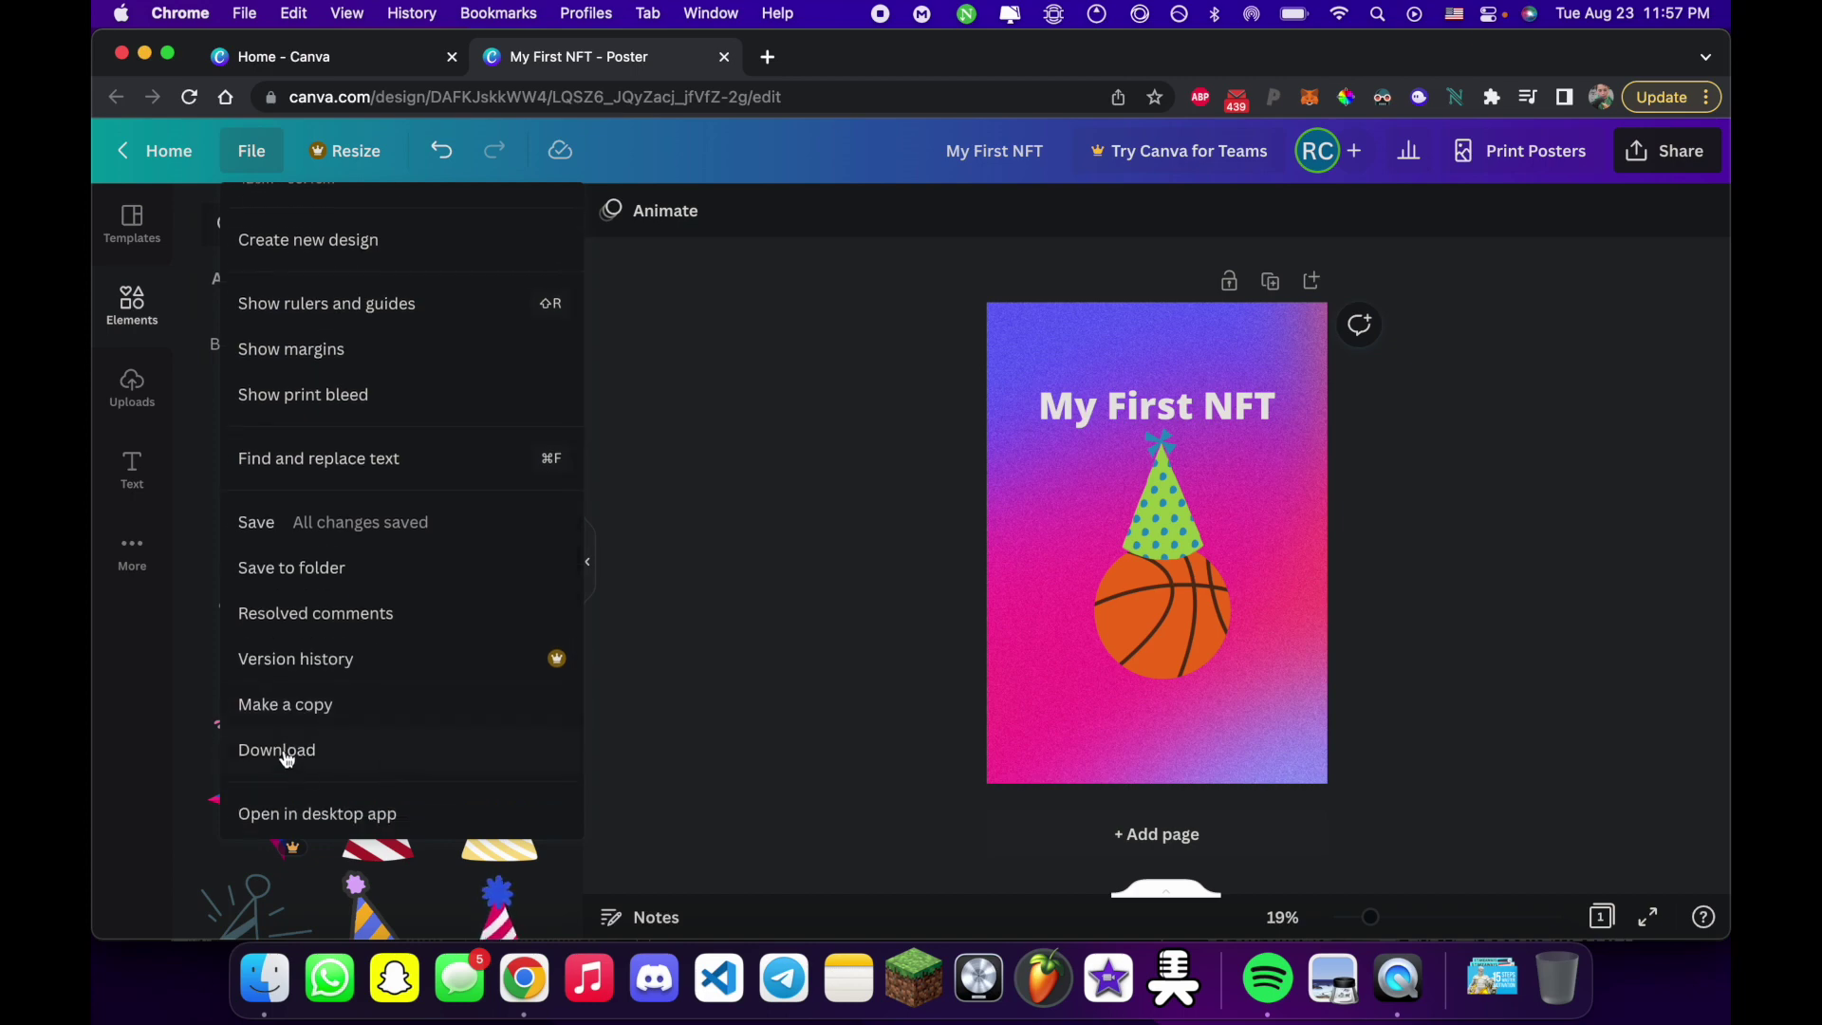
{"action": "left_click", "coordinate": [279, 751]}
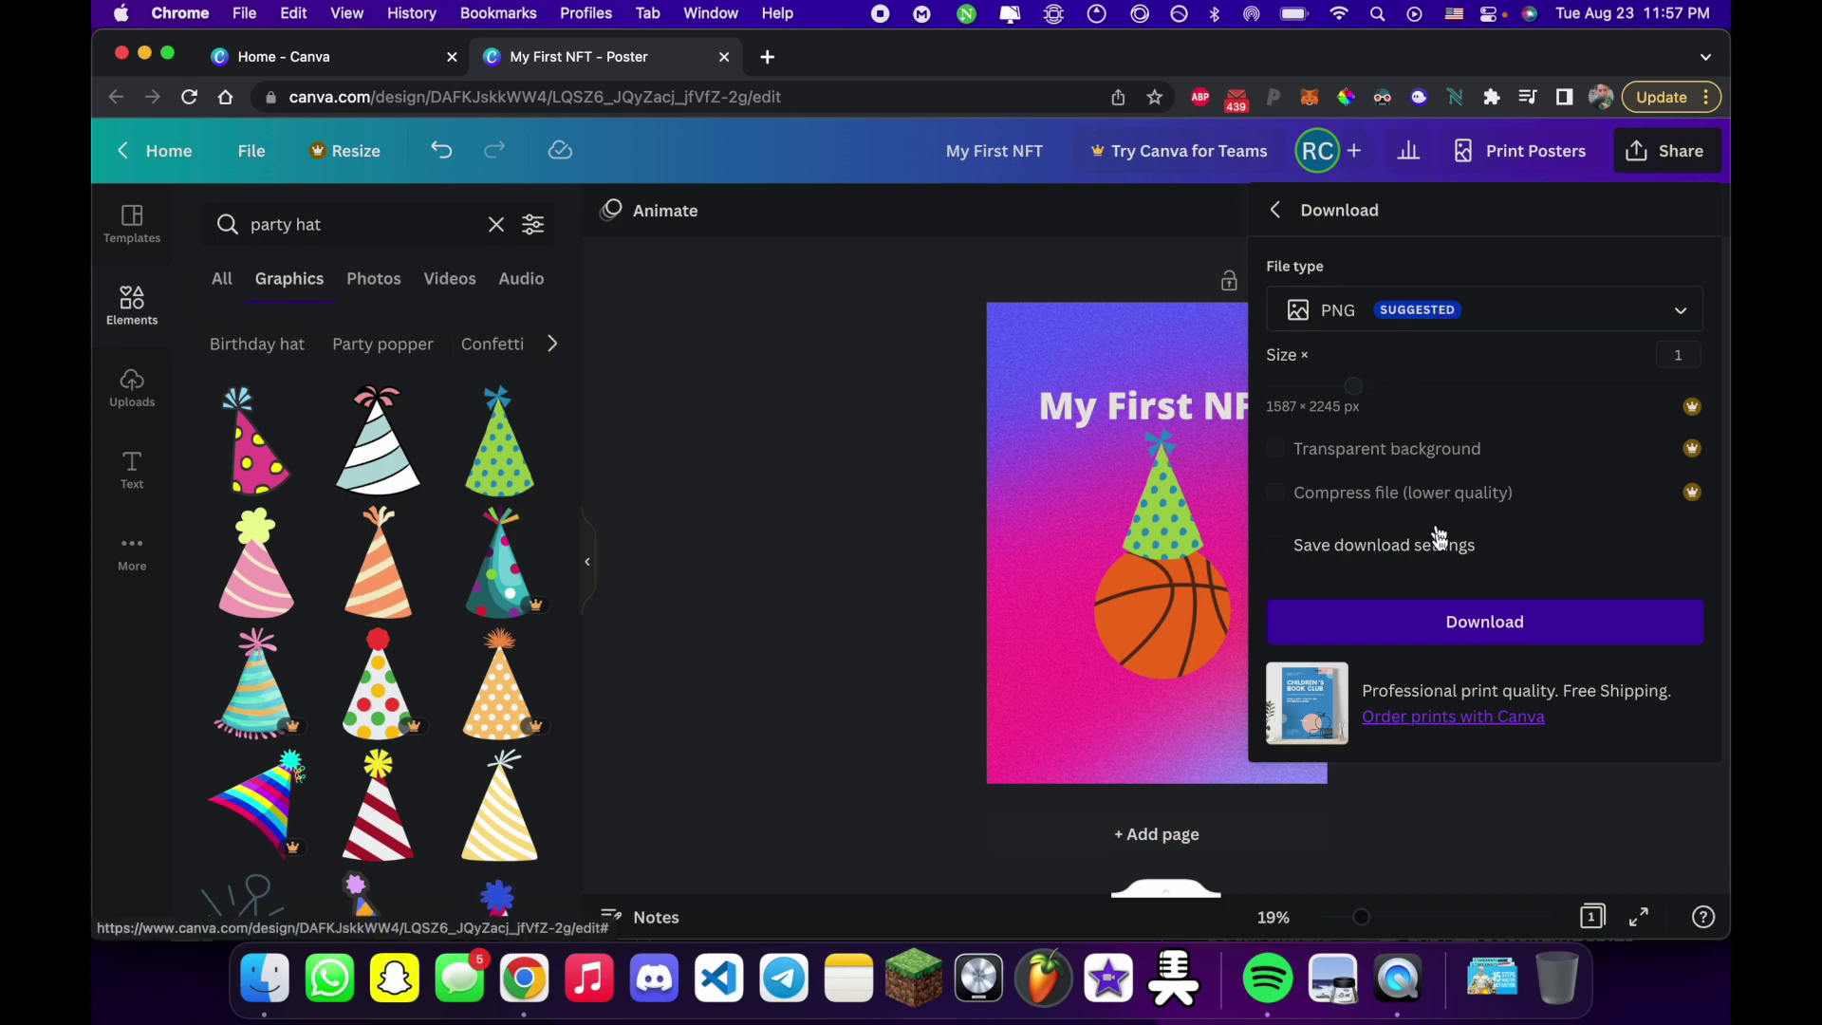
{"action": "left_click", "coordinate": [1449, 624]}
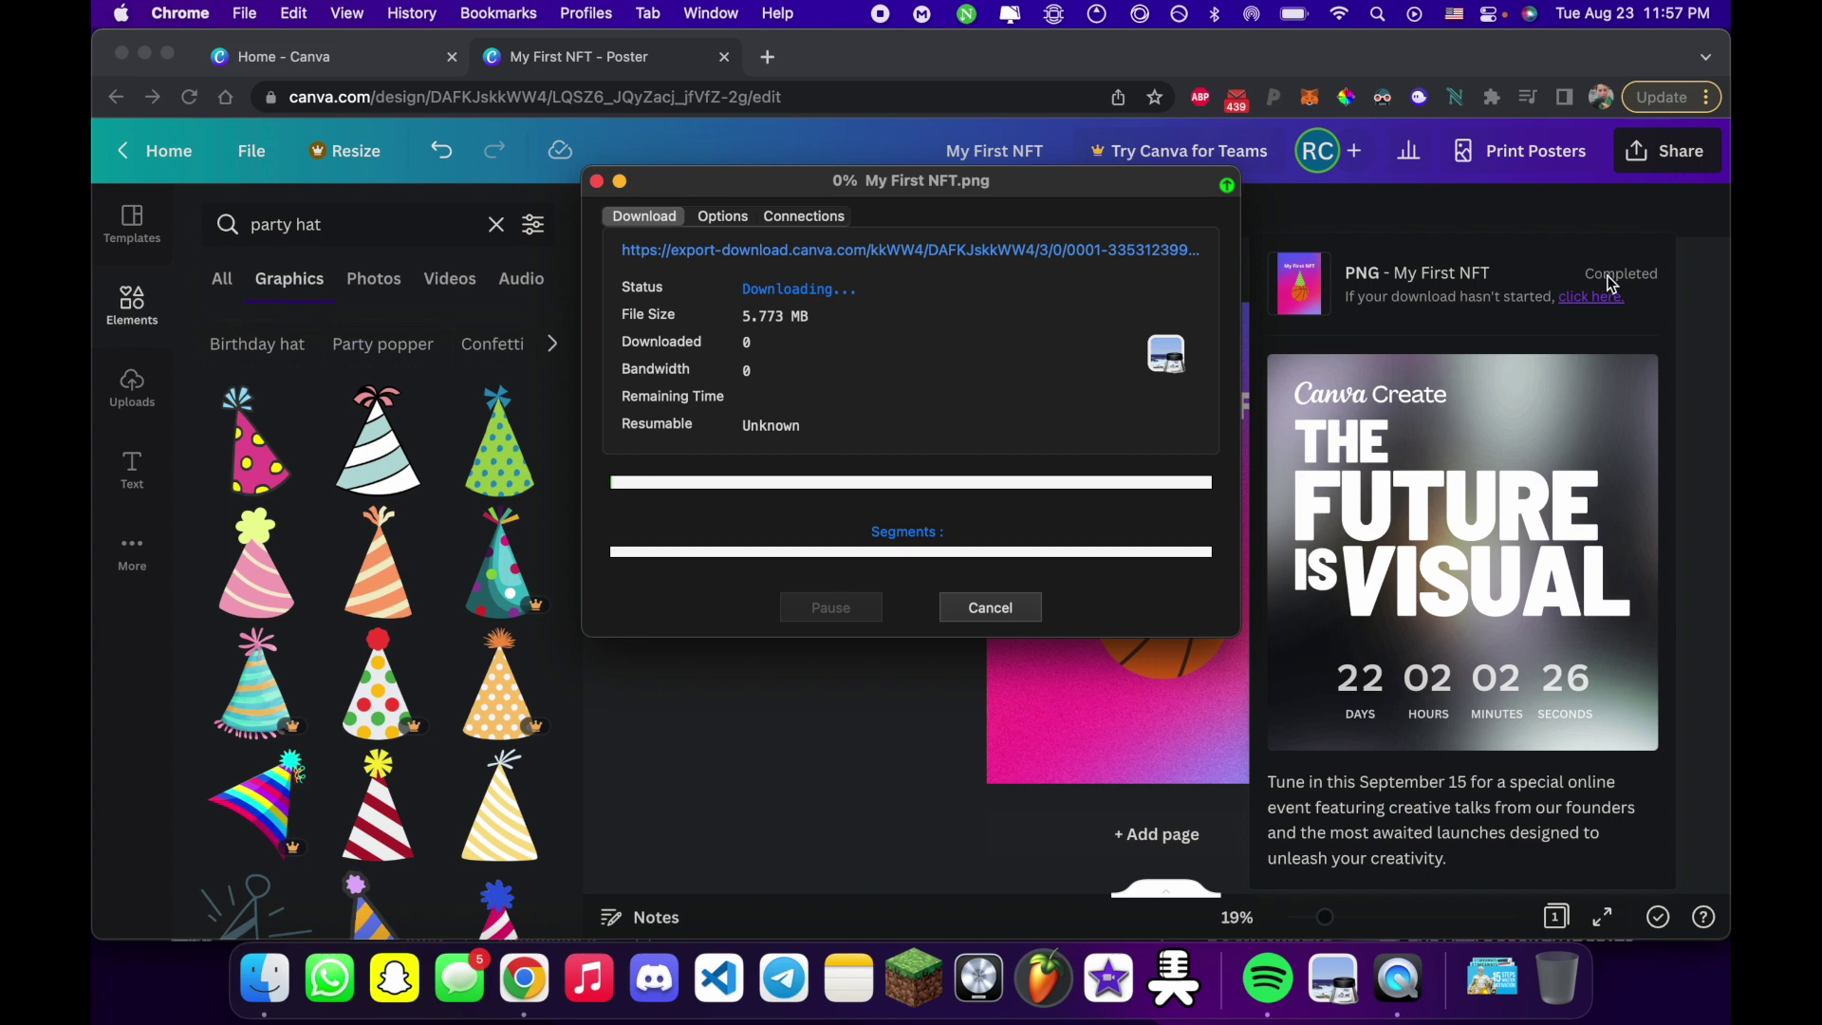
Step: Show the download in Finder and open My First NFT.png in Preview
{"action": "left_click", "coordinate": [729, 430]}
{"action": "double_click", "coordinate": [480, 218]}
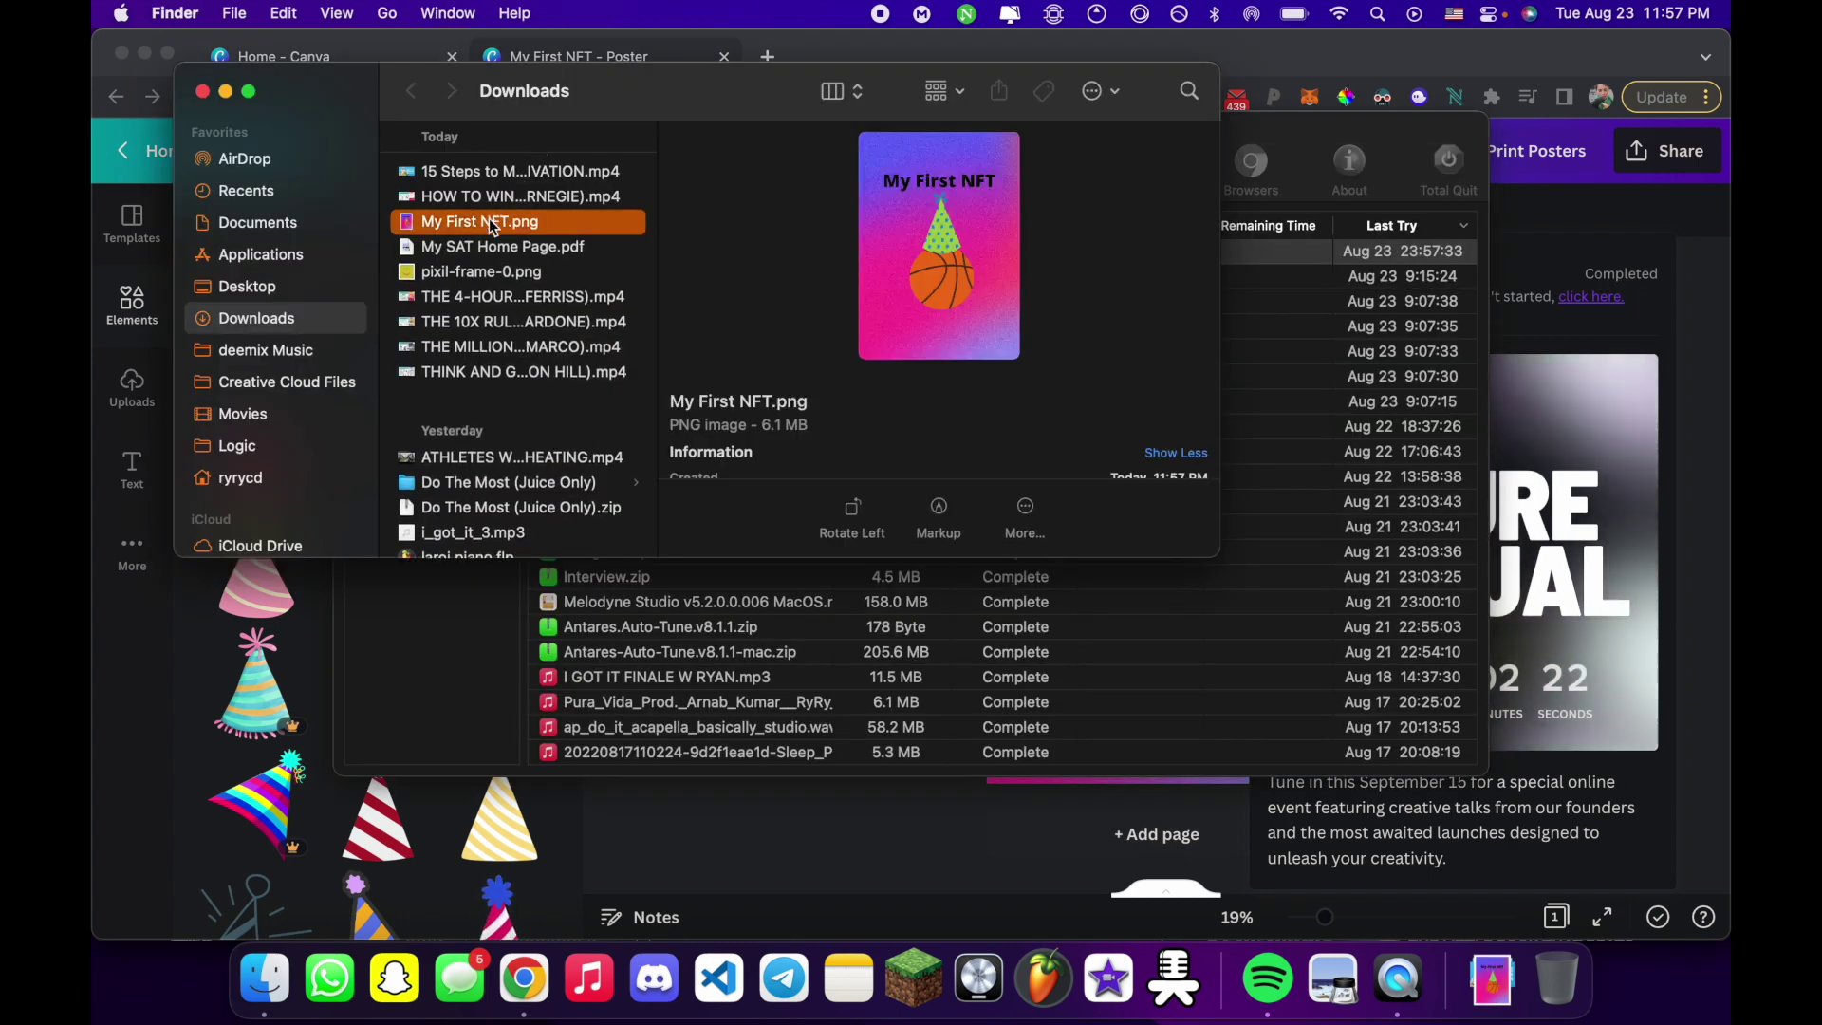